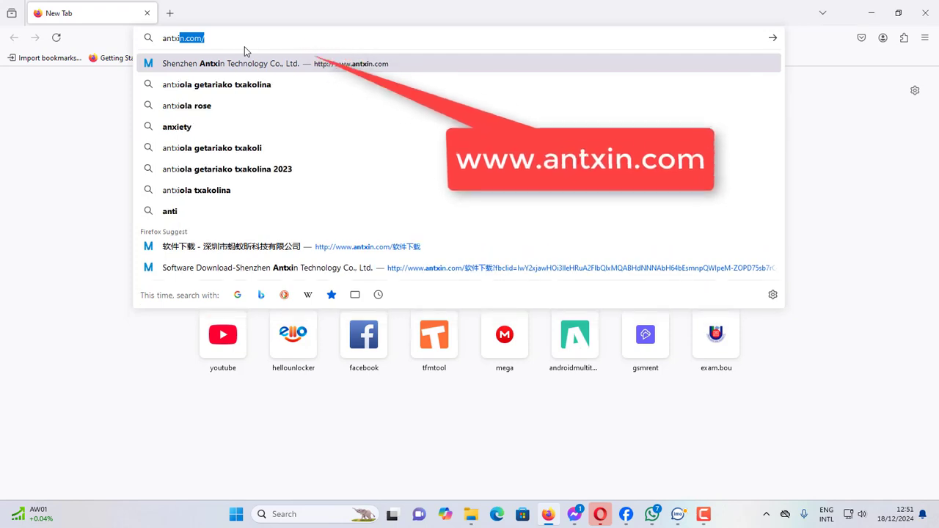
Visit antxin.com, reload it, translate it into English with Yandex, and open Software download.
{"action": "type", "text": ".com"}
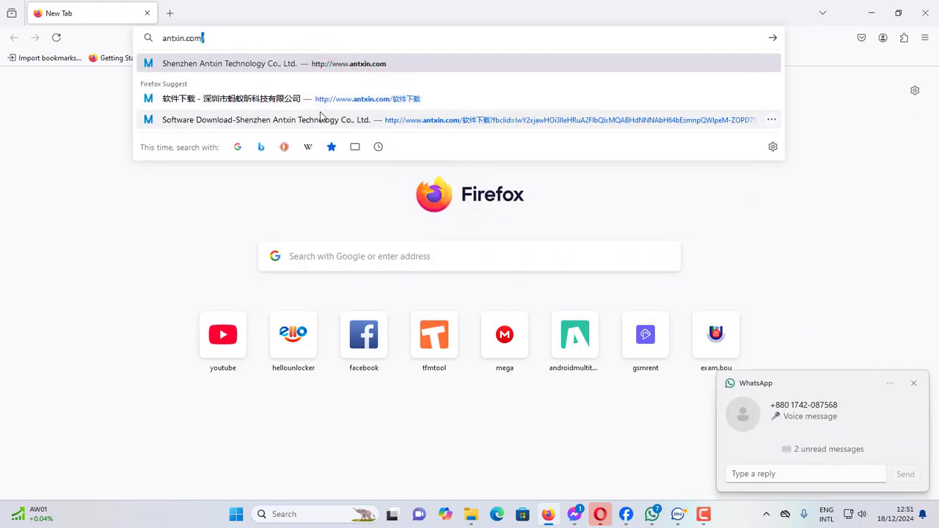
{"action": "left_click", "coordinate": [774, 40]}
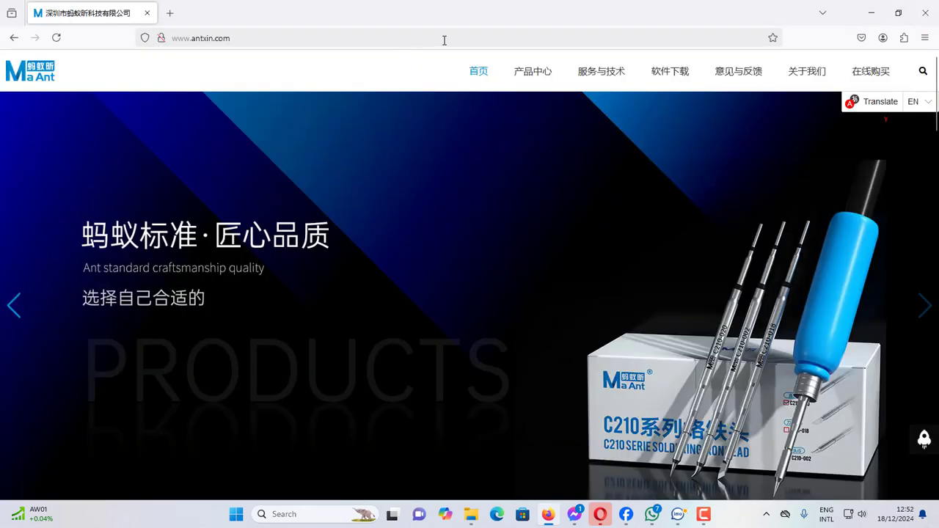
{"action": "right_click", "coordinate": [89, 23]}
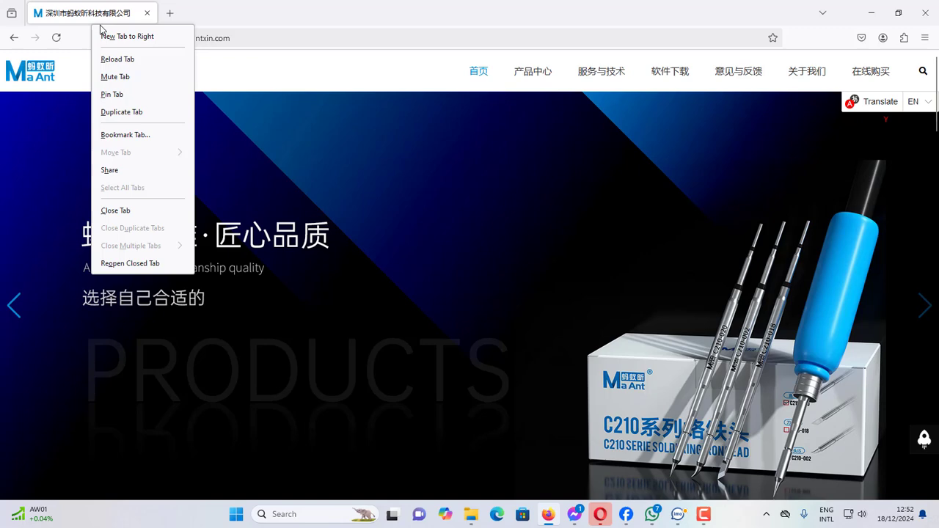
{"action": "left_click", "coordinate": [113, 61]}
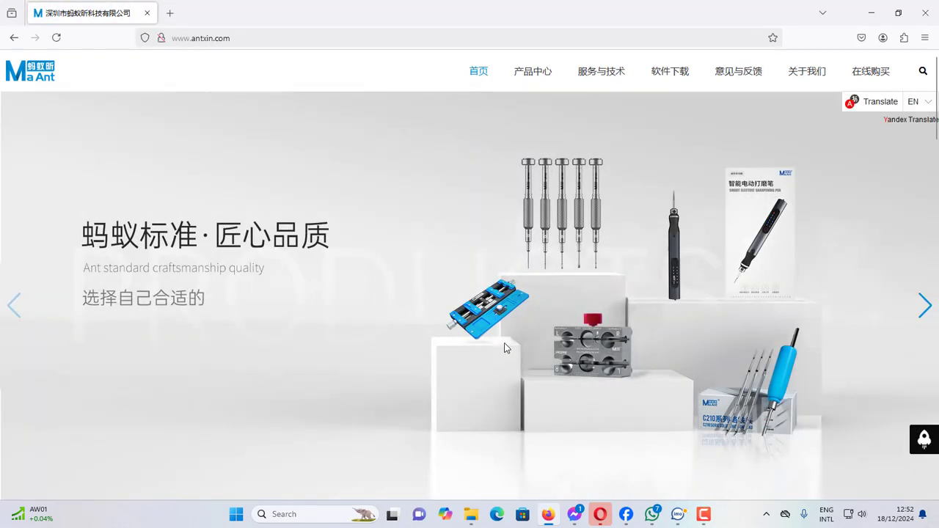
{"action": "left_click", "coordinate": [873, 102]}
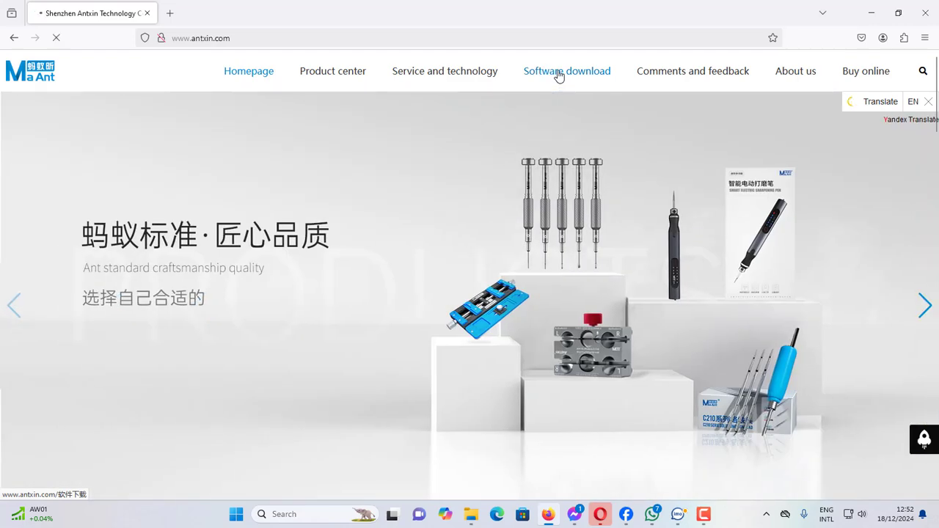
{"action": "left_click", "coordinate": [558, 76]}
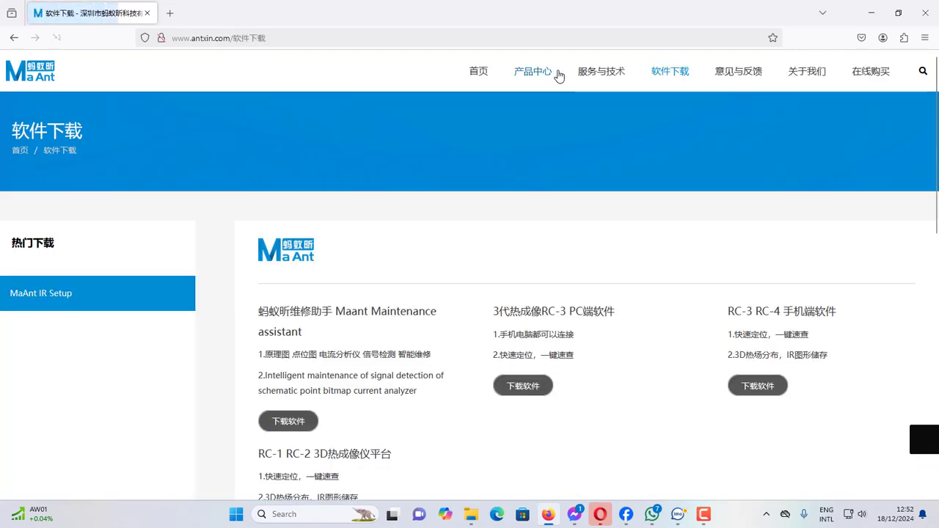
{"action": "scroll", "coordinate": [509, 184], "scroll_direction": "down", "scroll_amount": 2}
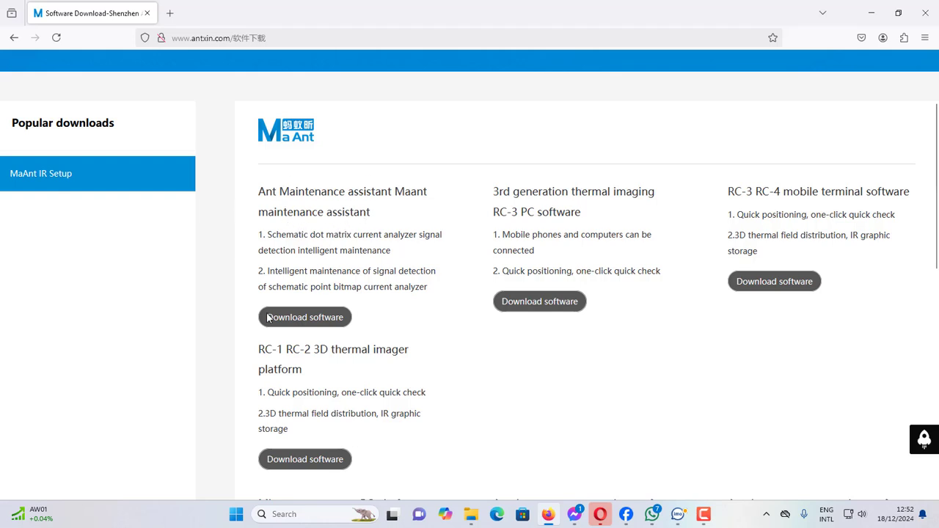
{"action": "left_click_drag", "start_coordinate": [259, 192], "coordinate": [465, 315]}
{"action": "left_click", "coordinate": [339, 265]}
{"action": "left_click_drag", "start_coordinate": [268, 235], "coordinate": [330, 241]}
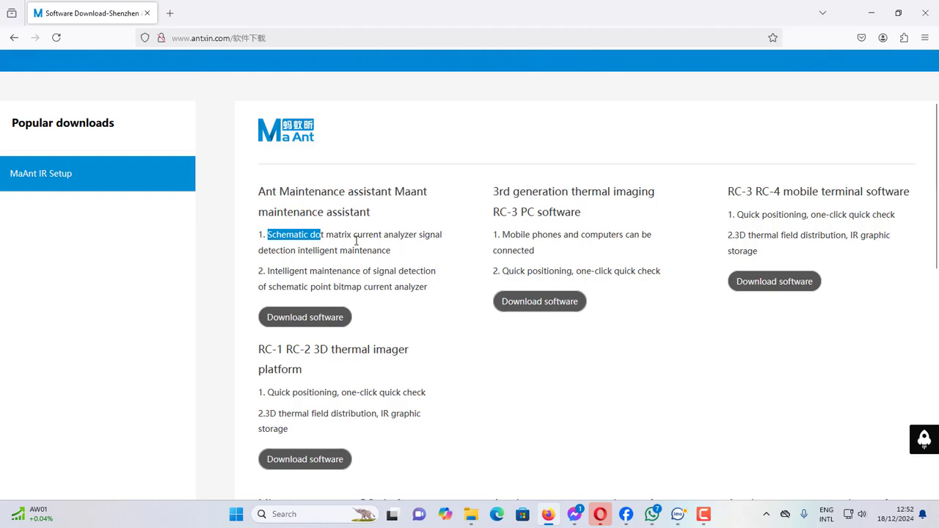
{"action": "left_click_drag", "start_coordinate": [279, 235], "coordinate": [268, 235]}
{"action": "left_click_drag", "start_coordinate": [306, 266], "coordinate": [375, 304]}
{"action": "left_click", "coordinate": [369, 335]}
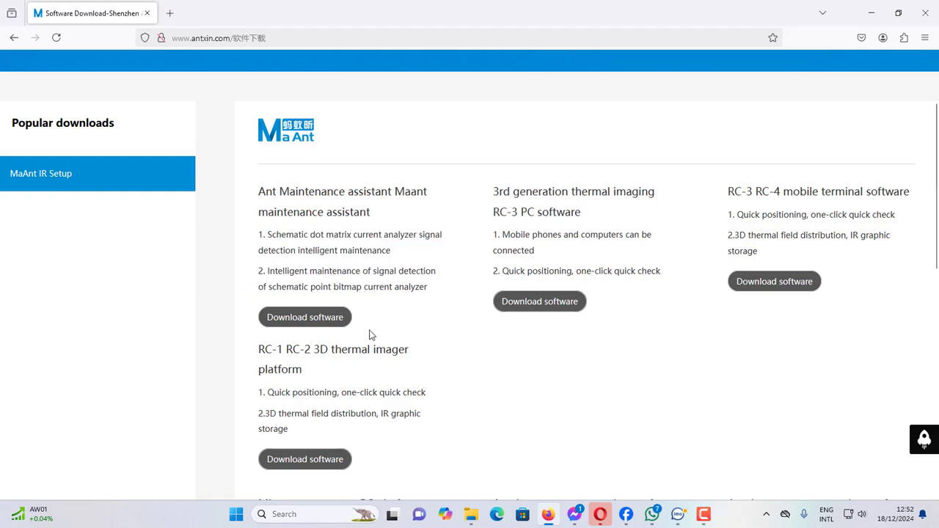
{"action": "left_click_drag", "start_coordinate": [368, 344], "coordinate": [240, 149]}
{"action": "left_click", "coordinate": [239, 148]}
Download the Maant Maintenance assistant Setup.exe through IDM and open its download folder.
{"action": "left_click", "coordinate": [289, 319]}
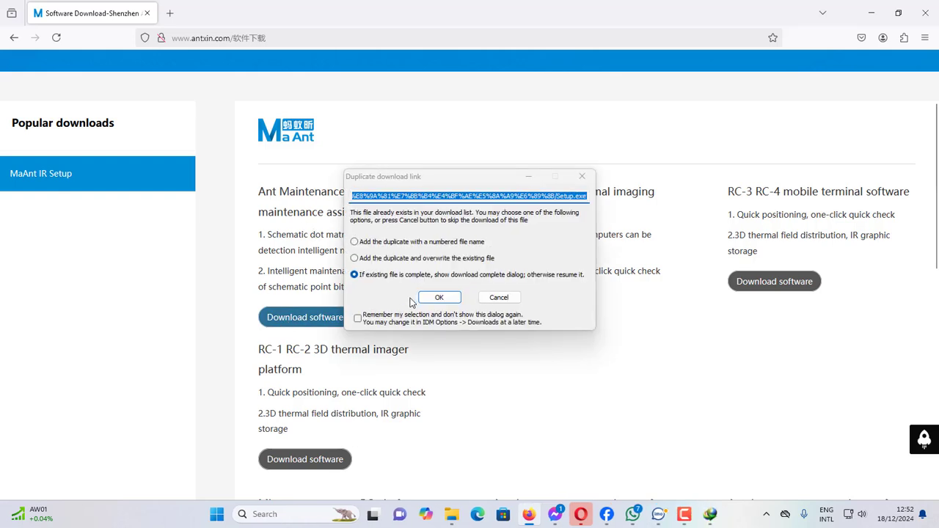
{"action": "left_click", "coordinate": [440, 297]}
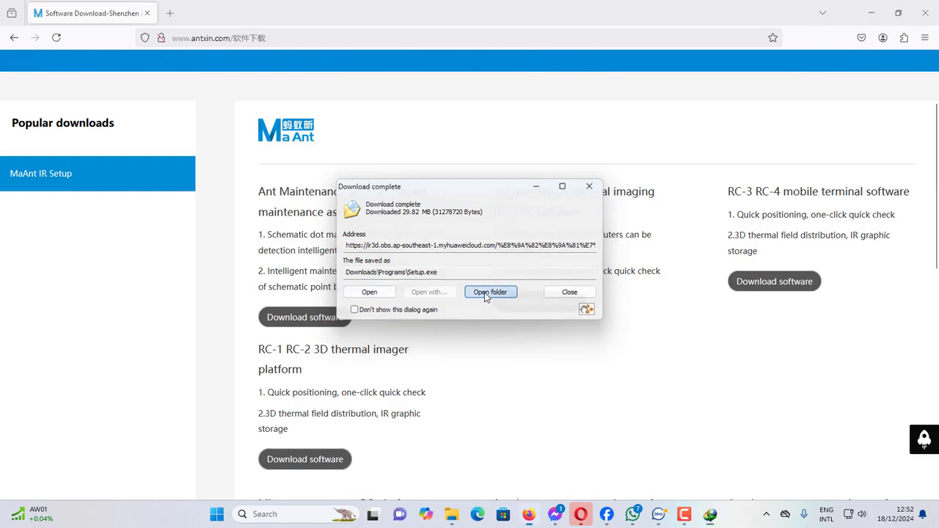
{"action": "left_click", "coordinate": [490, 292]}
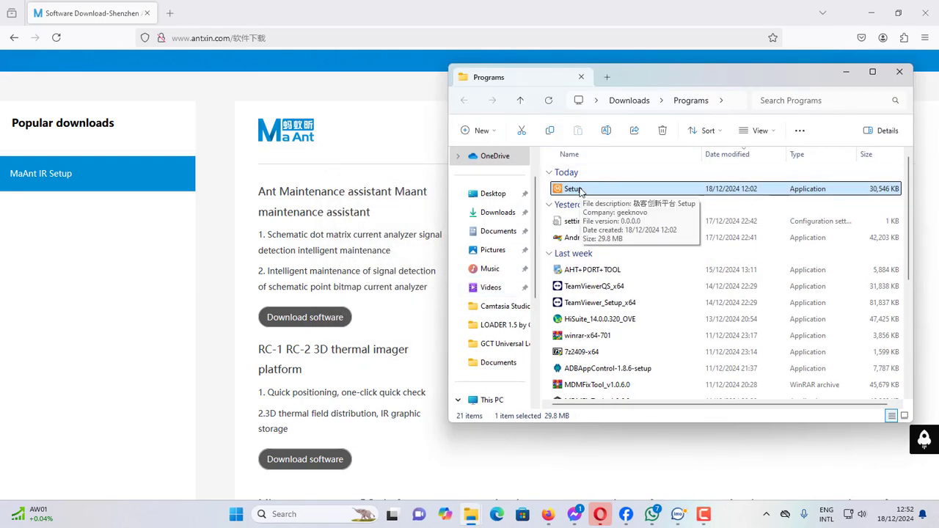
Check the Setup file's properties, confirming its 29.8 MB size on disk.
{"action": "right_click", "coordinate": [580, 190]}
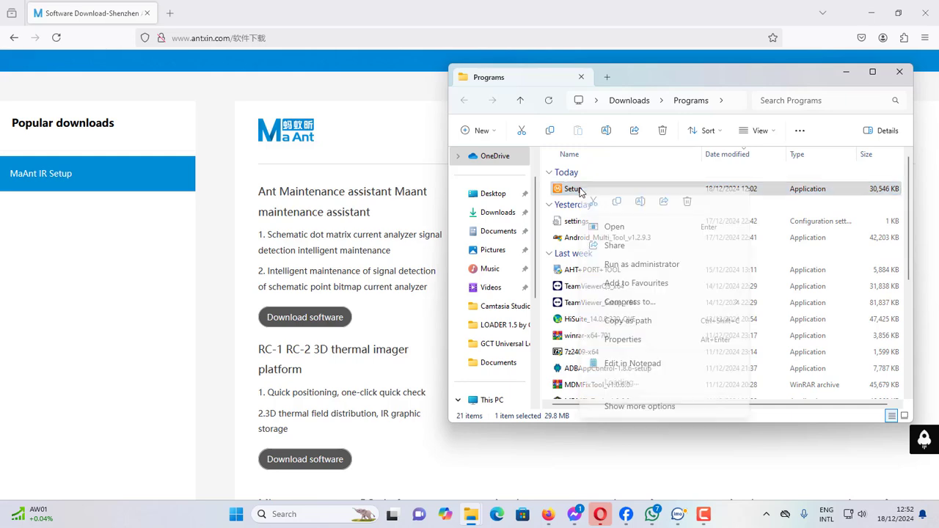
{"action": "left_click", "coordinate": [620, 406]}
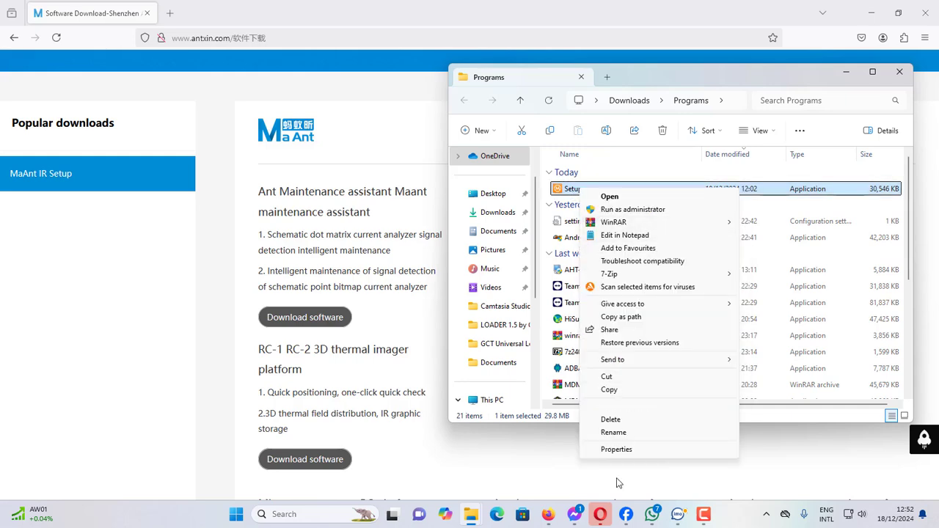
{"action": "left_click", "coordinate": [621, 448]}
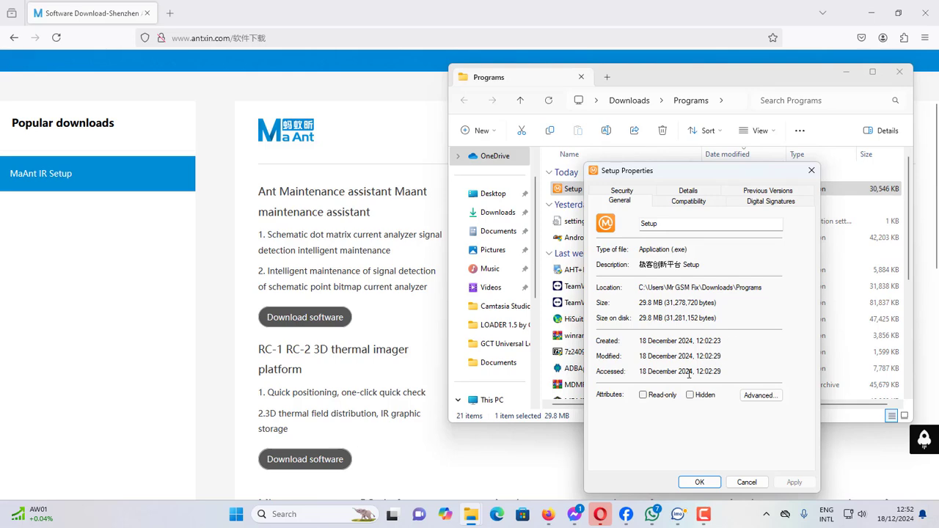
{"action": "left_click_drag", "start_coordinate": [640, 317], "coordinate": [663, 317]}
{"action": "left_click", "coordinate": [813, 170]}
Run Setup.exe to install 极客创新平台 2.0.0.18, unticking the launch option before finishing.
{"action": "left_click", "coordinate": [868, 14]}
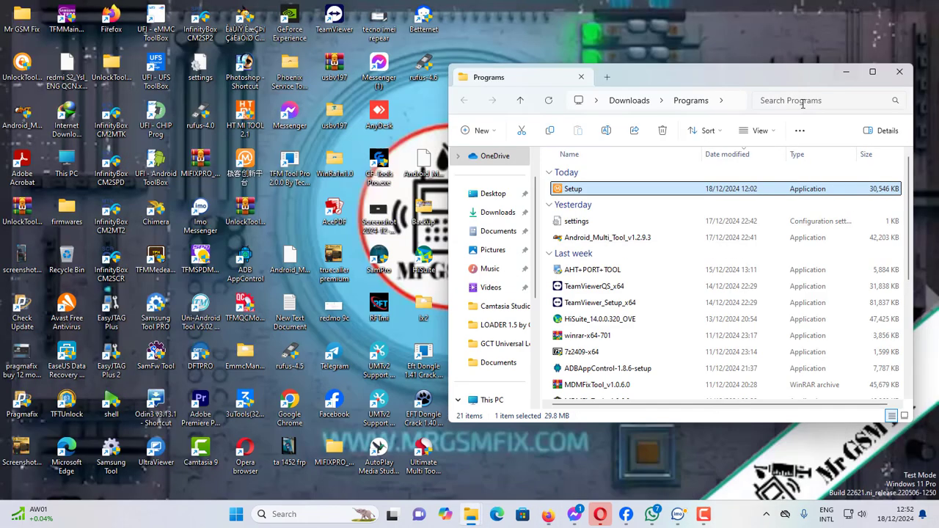
{"action": "left_click_drag", "start_coordinate": [721, 75], "coordinate": [624, 44]}
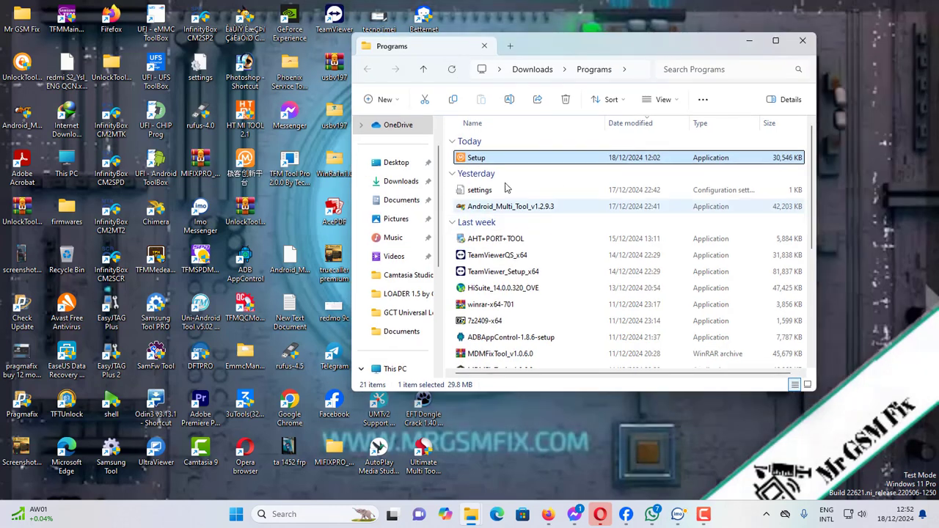
{"action": "double_click", "coordinate": [466, 159]}
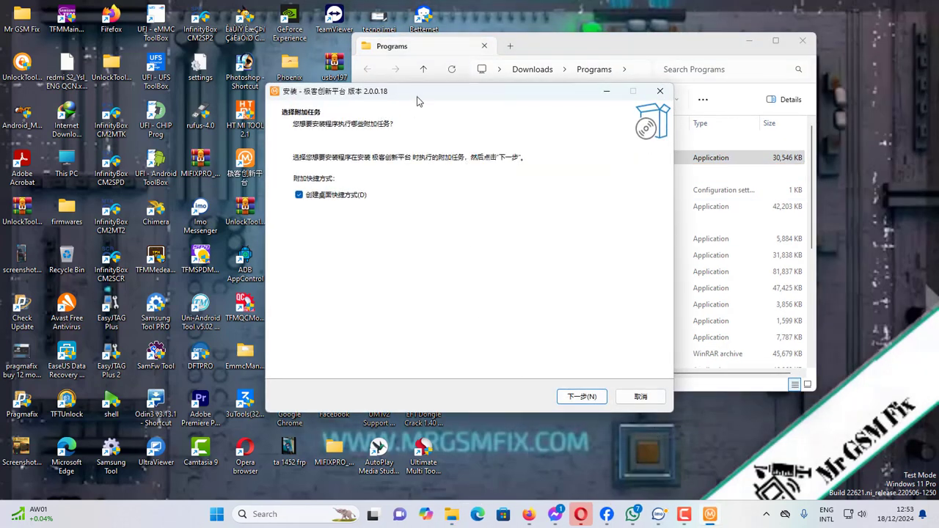
{"action": "left_click_drag", "start_coordinate": [417, 101], "coordinate": [341, 43]}
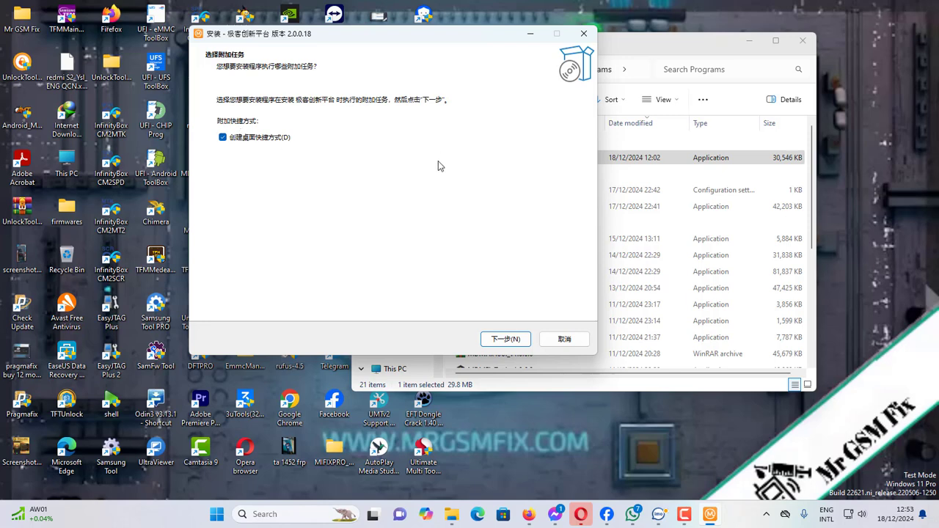
{"action": "left_click", "coordinate": [511, 341]}
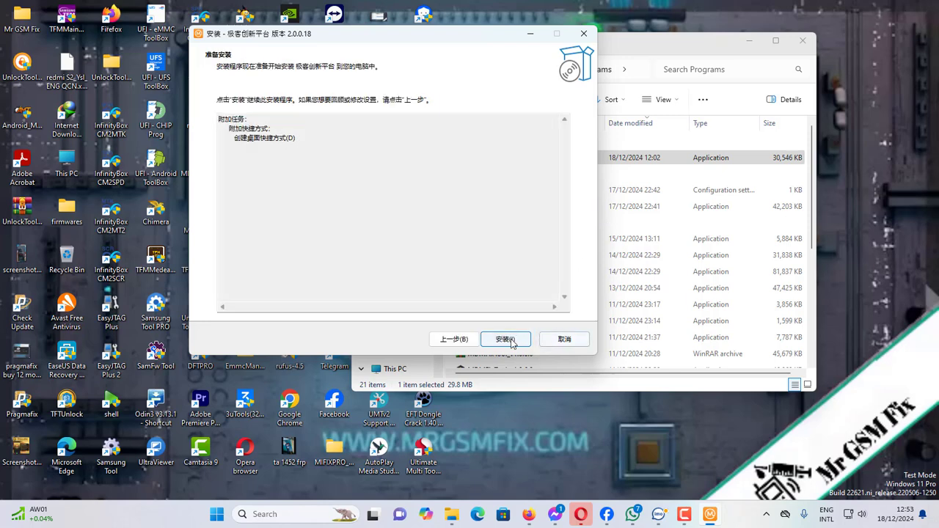
{"action": "left_click", "coordinate": [527, 337]}
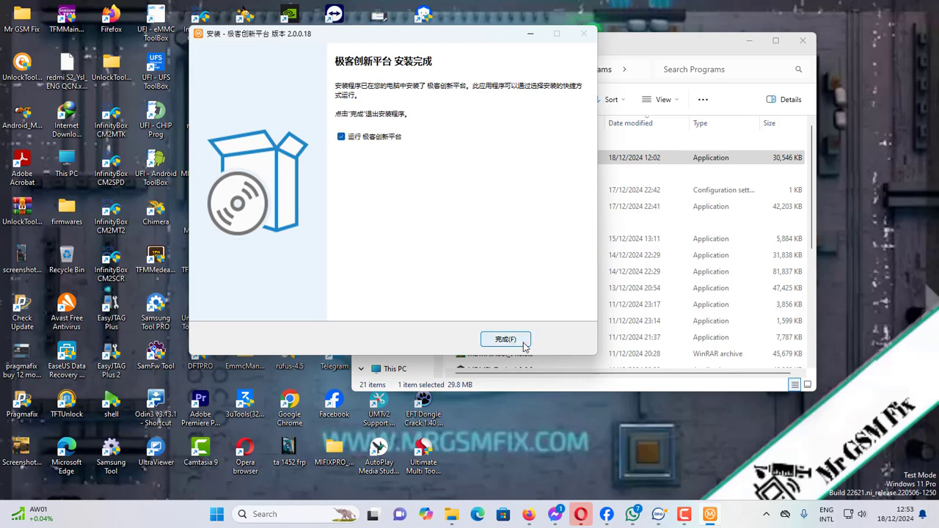
{"action": "left_click_drag", "start_coordinate": [453, 40], "coordinate": [480, 63]}
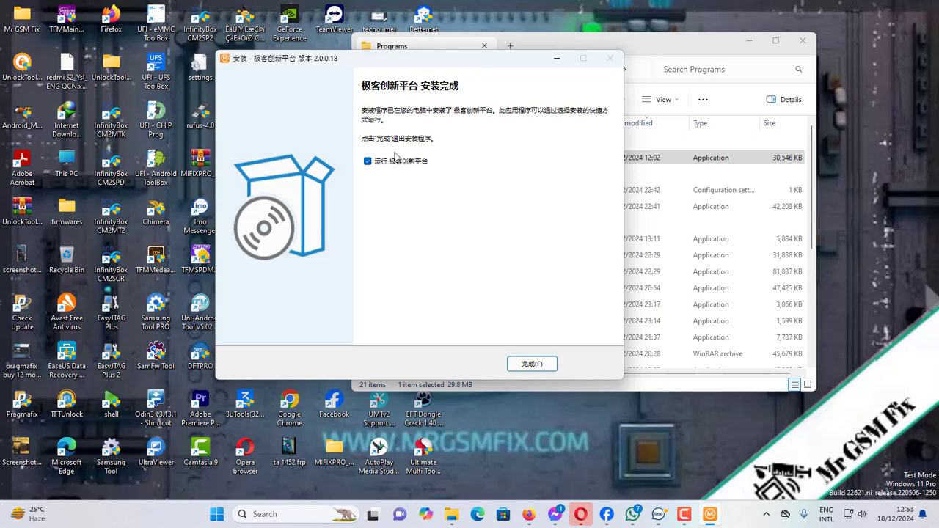
{"action": "left_click", "coordinate": [367, 161]}
{"action": "left_click", "coordinate": [531, 364]}
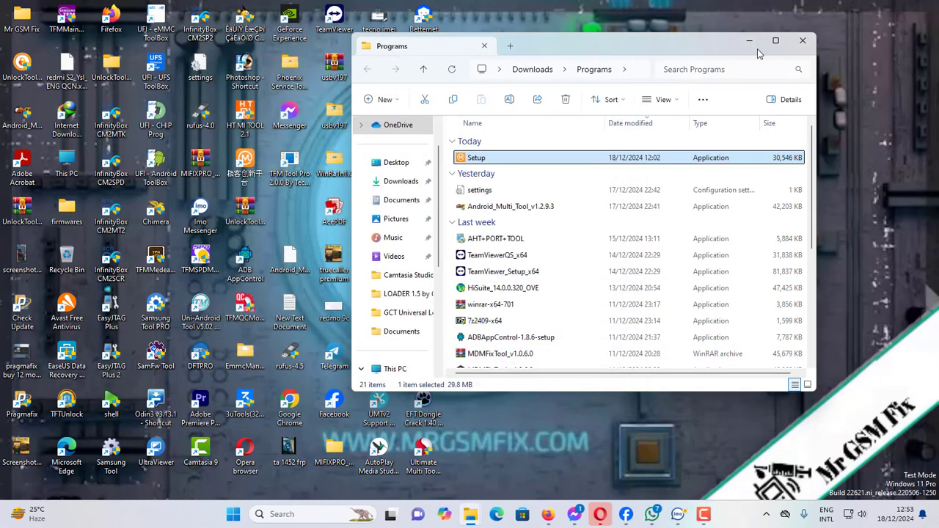
Launch the 极客创新平台 desktop shortcut and accept the GeekX 2.0.0.22 update.
{"action": "left_click", "coordinate": [749, 41]}
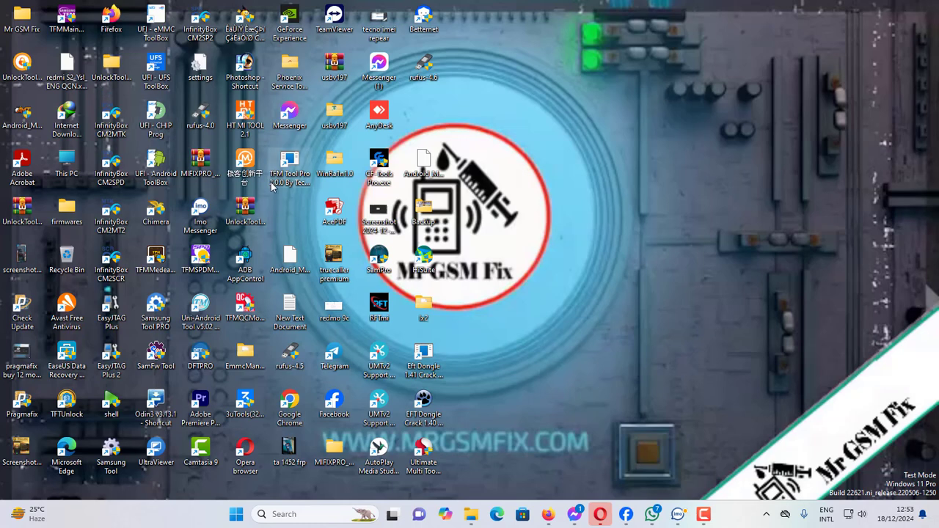
{"action": "left_click_drag", "start_coordinate": [235, 173], "coordinate": [694, 223]}
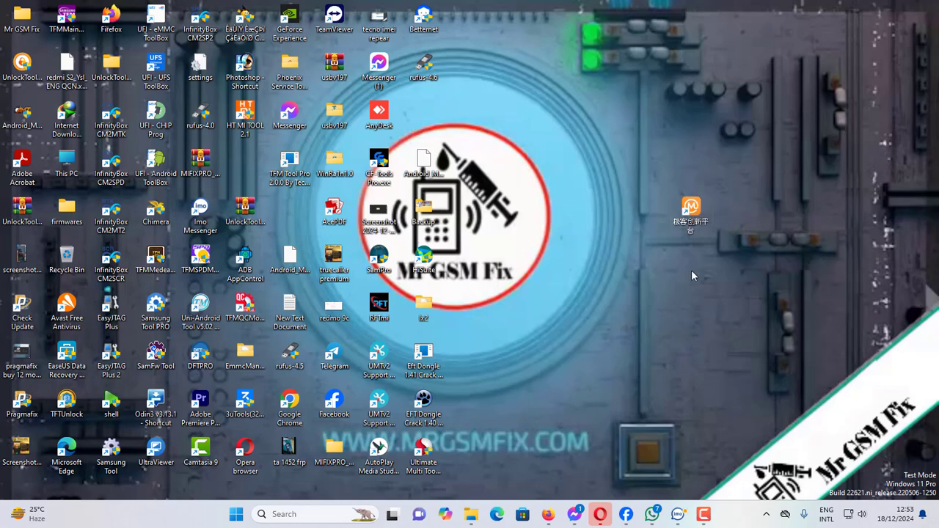
{"action": "double_click", "coordinate": [696, 211]}
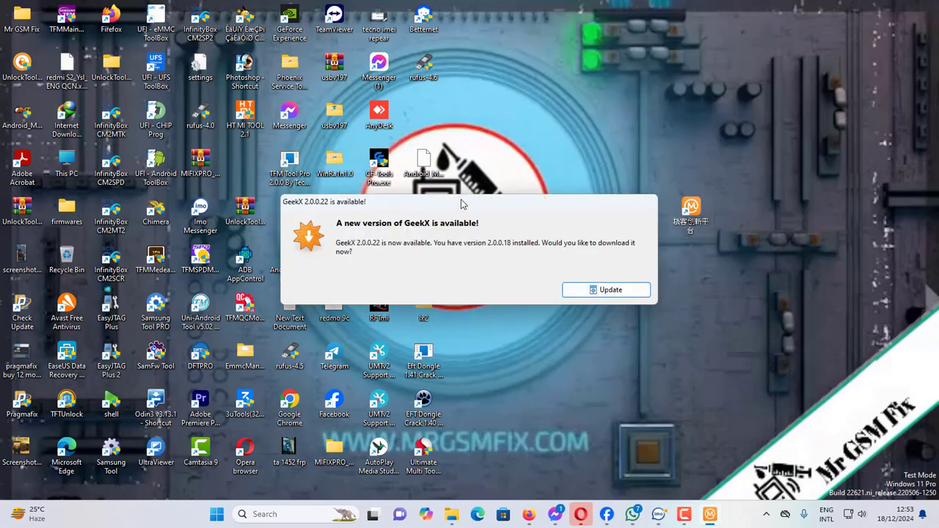
{"action": "left_click", "coordinate": [598, 214]}
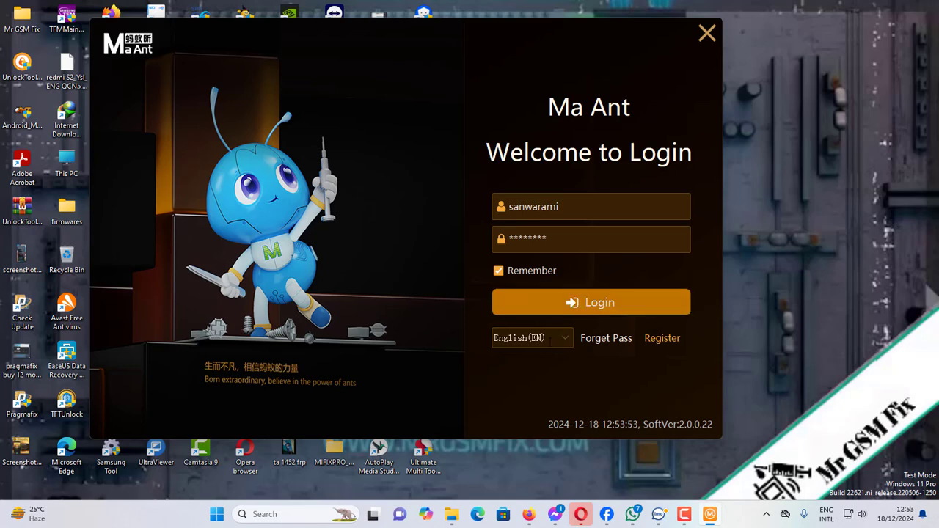
Switch the Ma Ant login window's language to English (EN).
{"action": "left_click", "coordinate": [561, 338]}
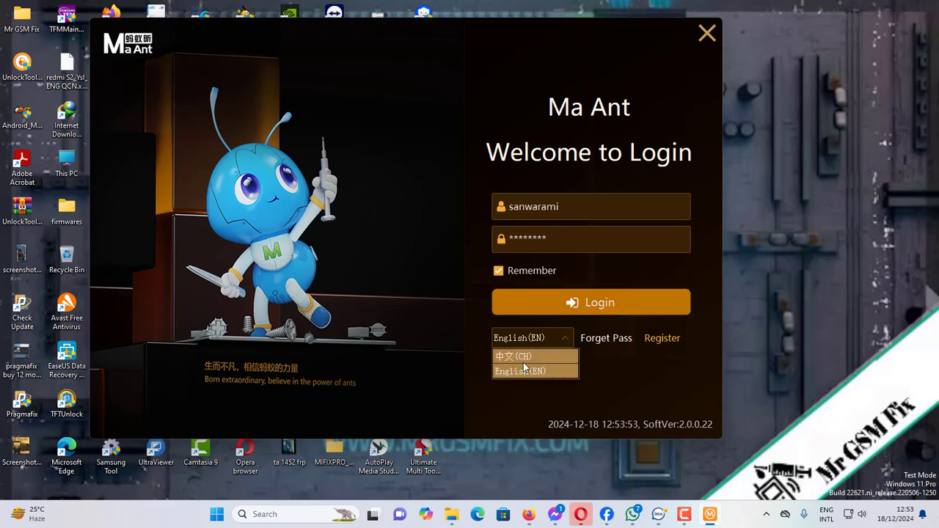
{"action": "left_click", "coordinate": [523, 362]}
{"action": "left_click_drag", "start_coordinate": [535, 32], "coordinate": [505, 25]}
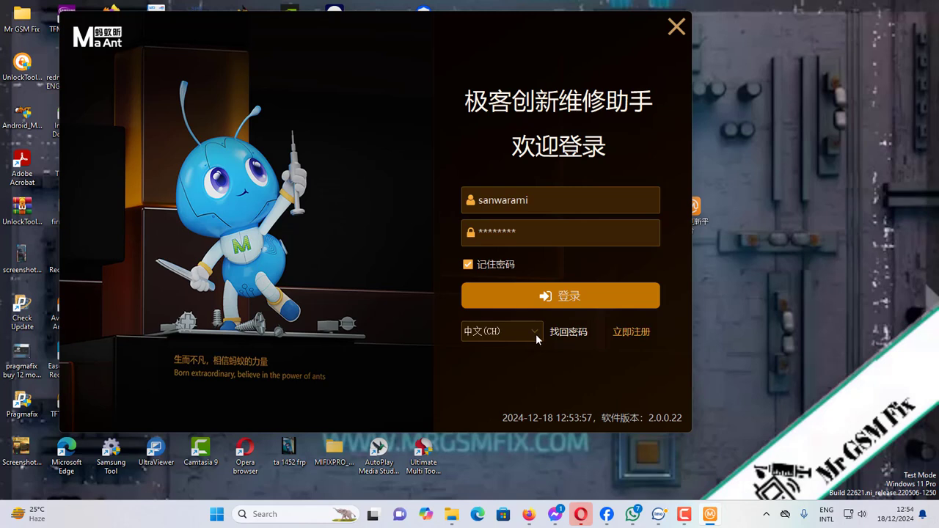
{"action": "double_click", "coordinate": [494, 332]}
{"action": "left_click", "coordinate": [535, 335]}
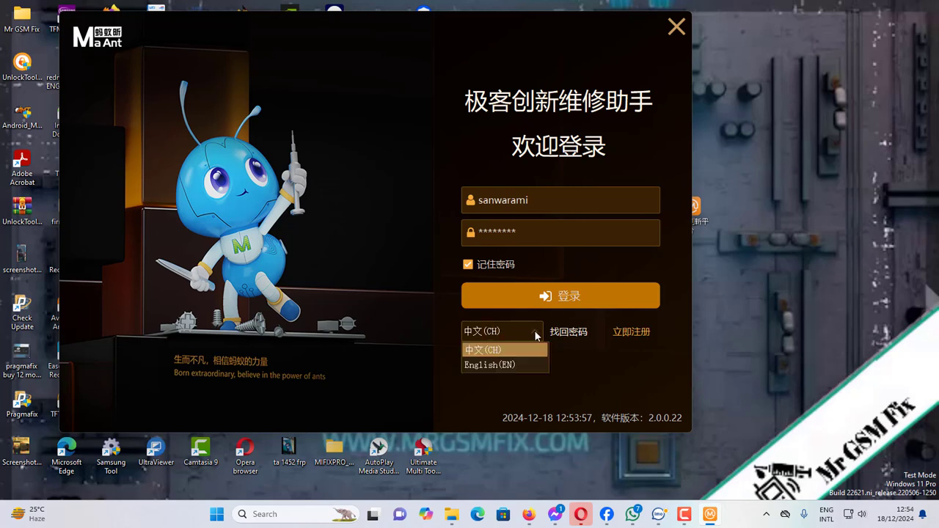
{"action": "left_click", "coordinate": [503, 368]}
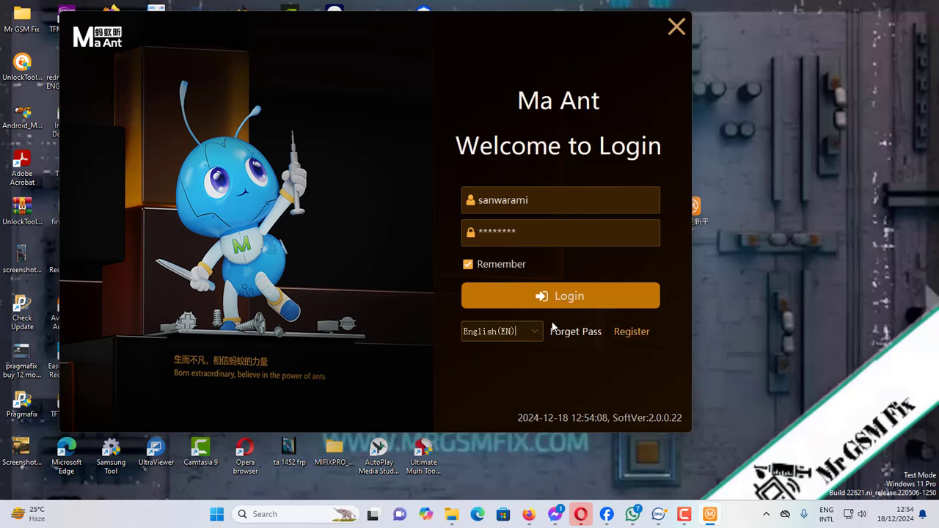
Delete the saved user name from the login field.
{"action": "double_click", "coordinate": [543, 206]}
{"action": "key", "text": "BackSpace"}
{"action": "key", "text": "Tab"}
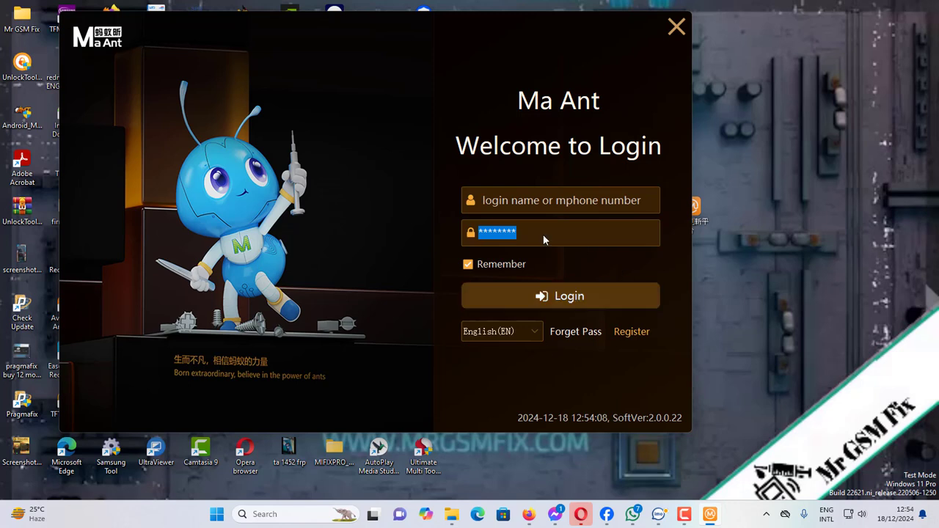
Open the Register form and enter the new account's details and e-mail address.
{"action": "left_click", "coordinate": [631, 333]}
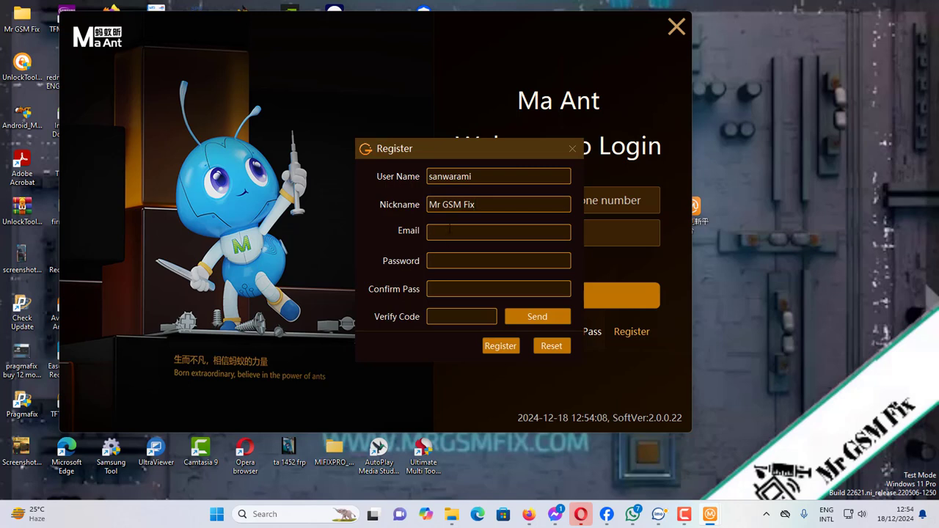
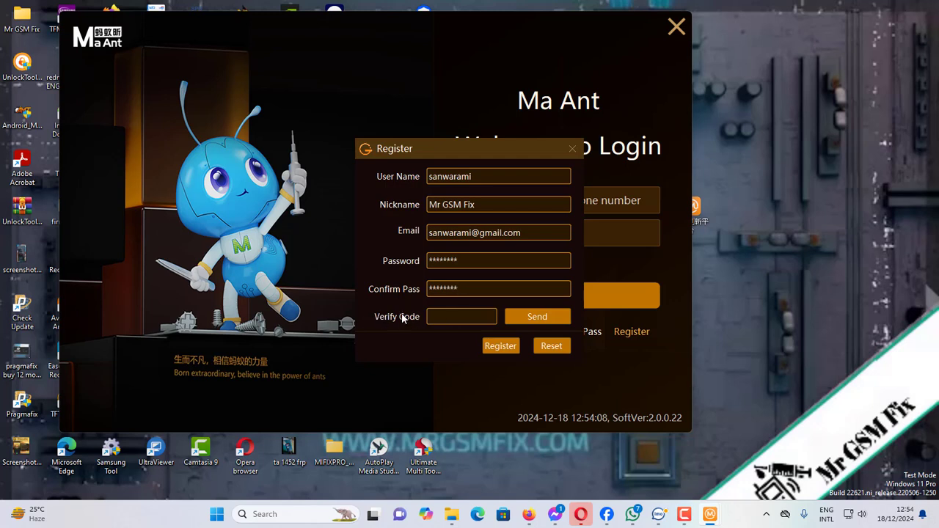
Request the e-mail verification code and enter the received code in Verify Code.
{"action": "left_click", "coordinate": [539, 320]}
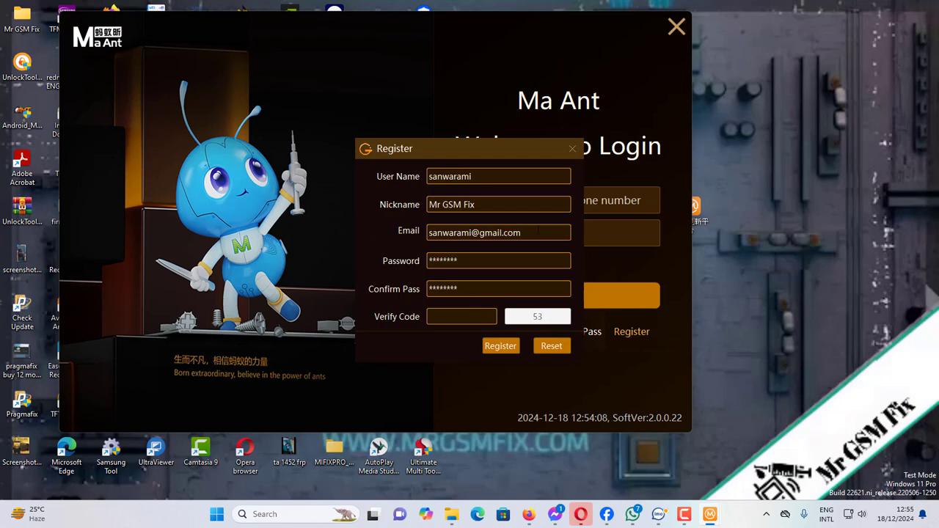
{"action": "left_click_drag", "start_coordinate": [538, 232], "coordinate": [428, 232]}
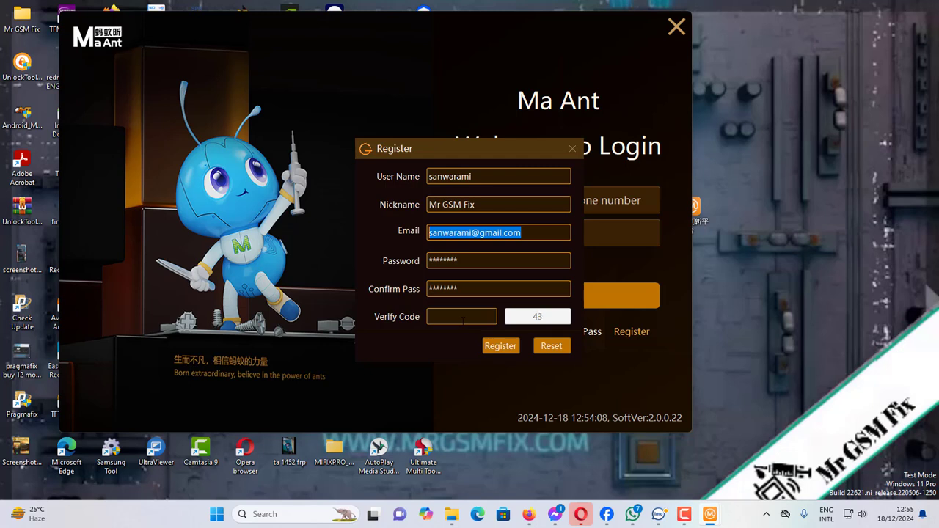
{"action": "left_click", "coordinate": [454, 316]}
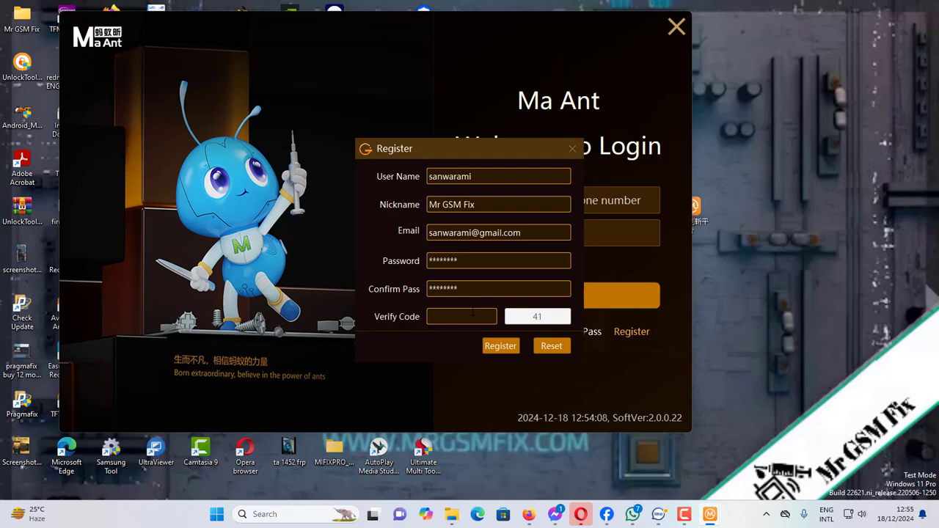
{"action": "left_click", "coordinate": [472, 312]}
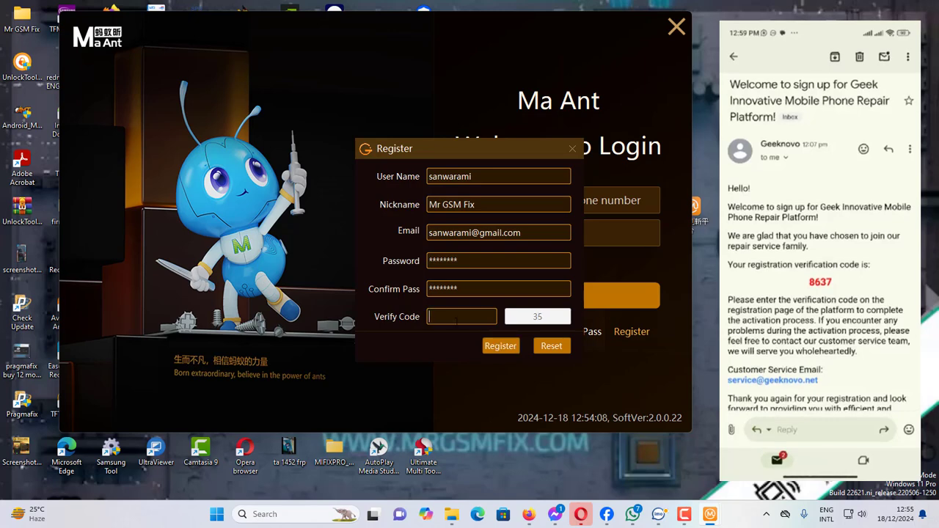
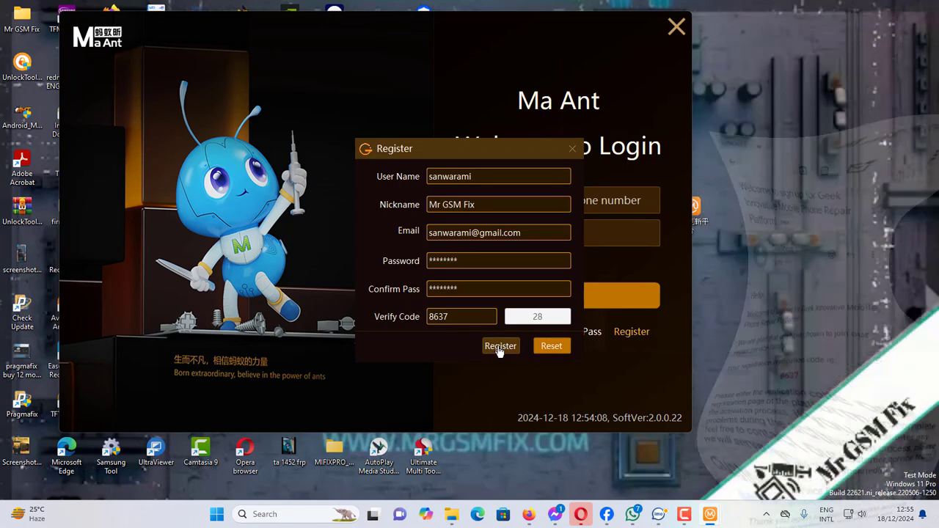
{"action": "left_click", "coordinate": [500, 348]}
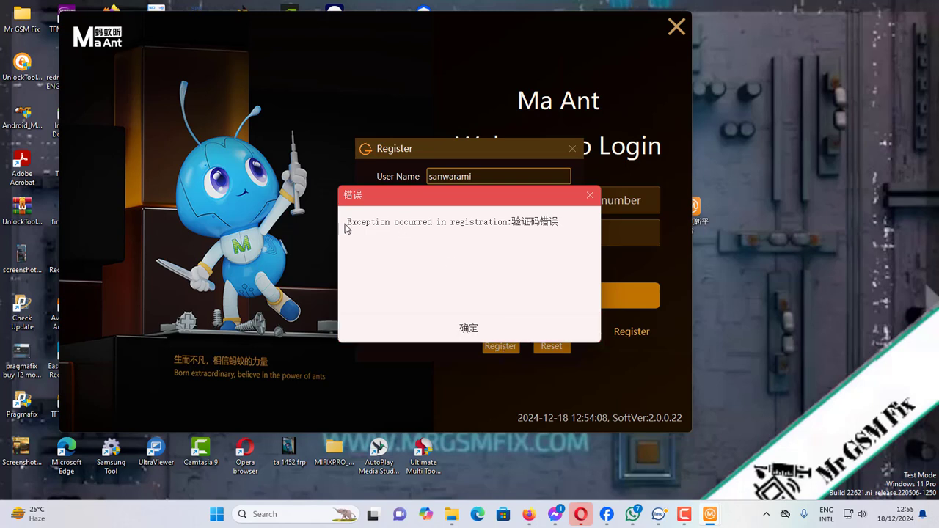
{"action": "left_click_drag", "start_coordinate": [345, 224], "coordinate": [482, 231]}
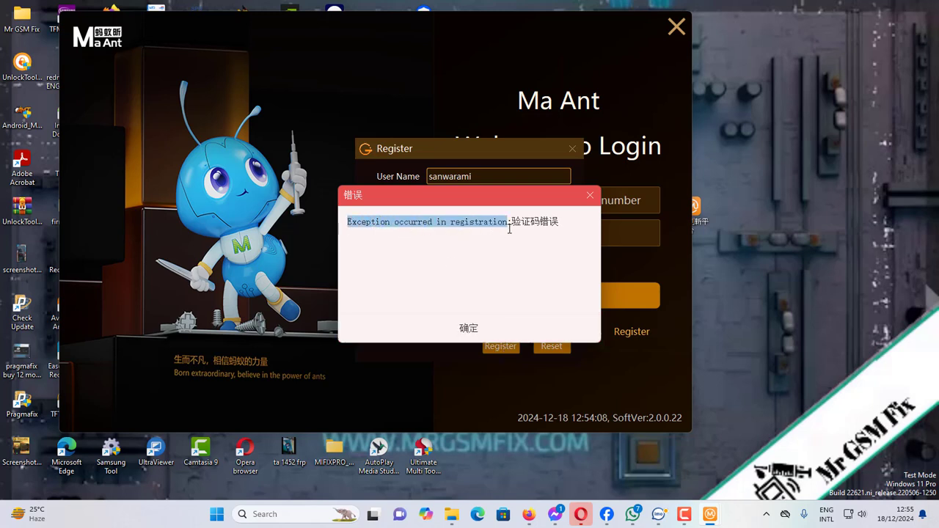
{"action": "left_click_drag", "start_coordinate": [347, 223], "coordinate": [439, 227]}
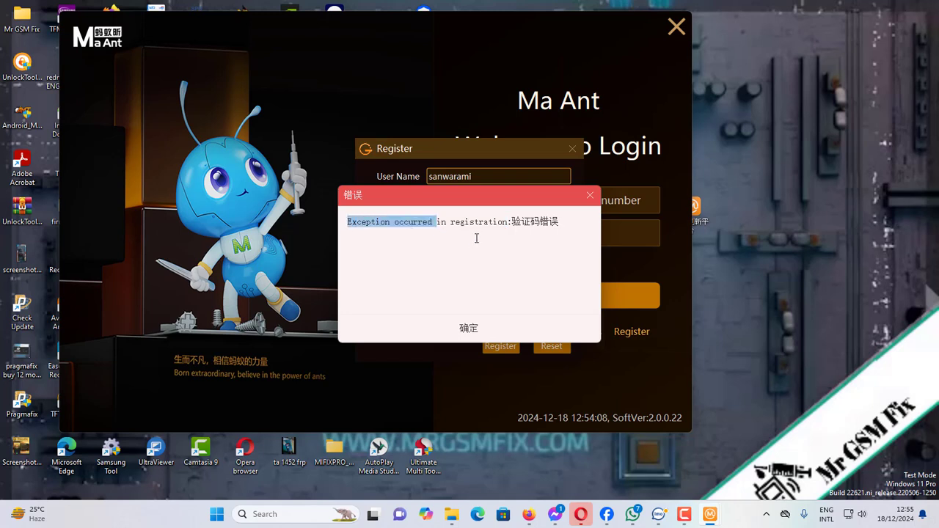
{"action": "left_click_drag", "start_coordinate": [452, 223], "coordinate": [522, 222]}
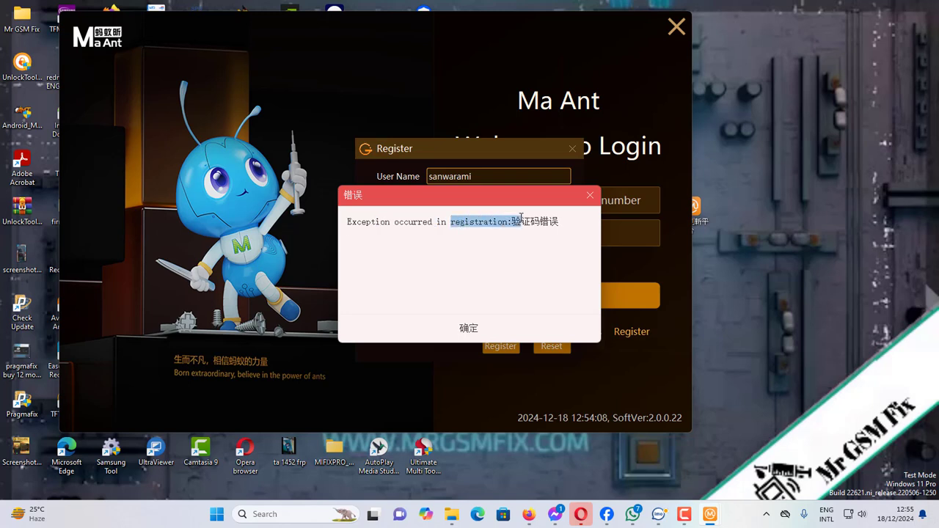
{"action": "left_click", "coordinate": [590, 195]}
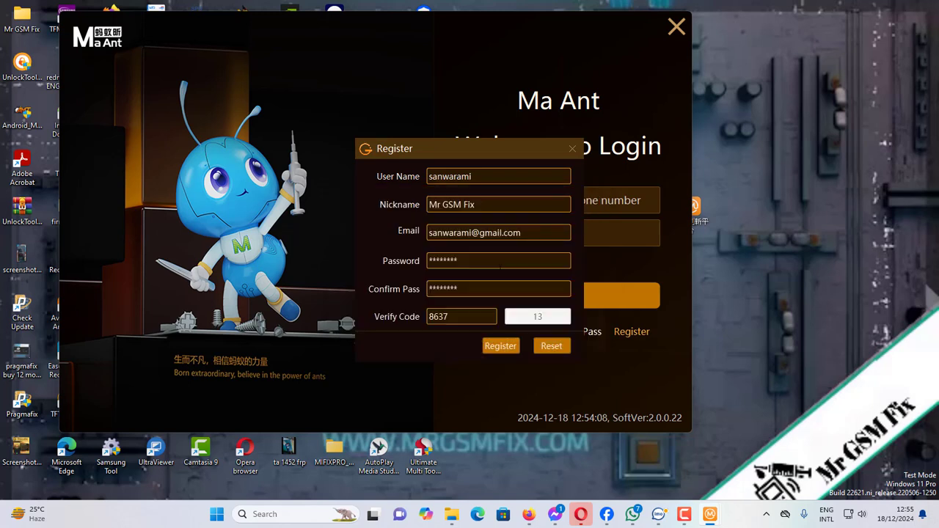
Close the Register form, enter the account's login name with Remember ticked, and log in.
{"action": "left_click", "coordinate": [571, 151]}
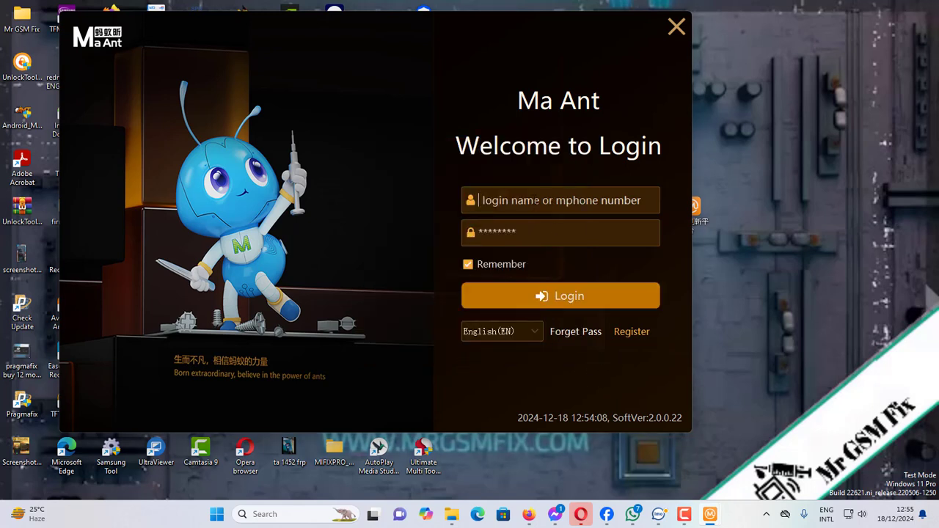
{"action": "left_click", "coordinate": [537, 200]}
{"action": "type", "text": "sanwarami"}
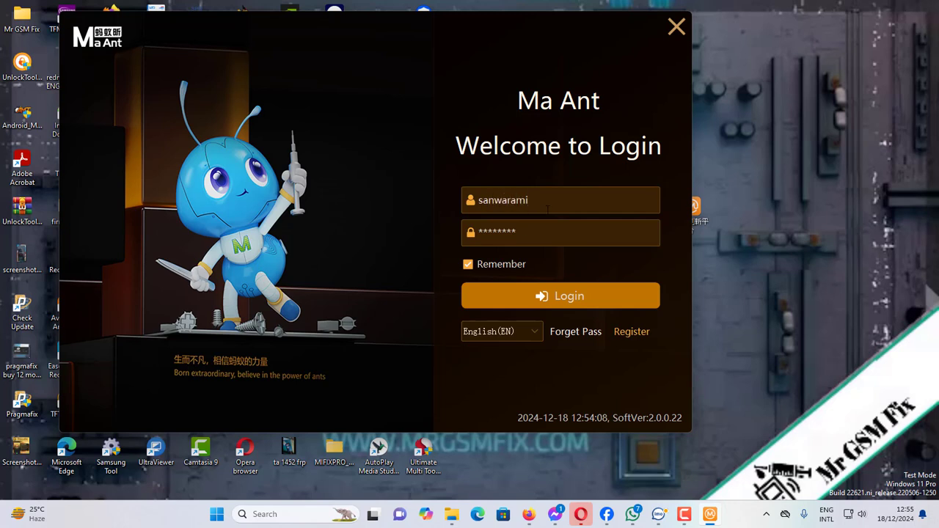
{"action": "left_click", "coordinate": [468, 264]}
{"action": "left_click", "coordinate": [468, 264]}
{"action": "left_click", "coordinate": [593, 305]}
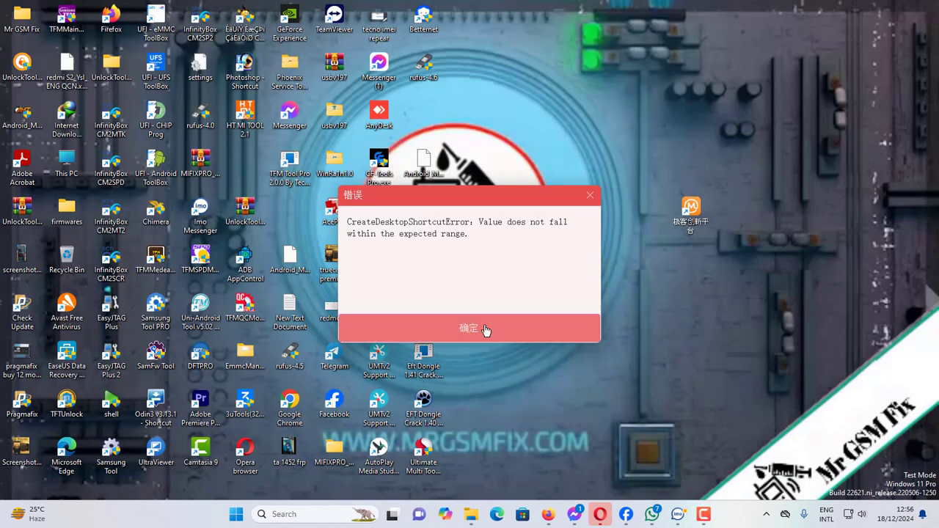
Dismiss the desktop-shortcut error and promo popup, then collapse the brand menu to browse Home.
{"action": "left_click", "coordinate": [486, 330]}
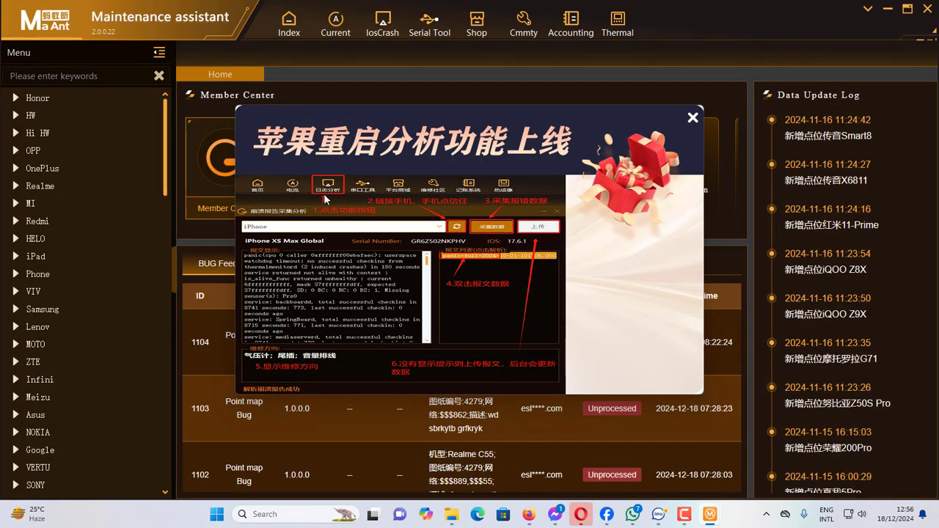
{"action": "left_click", "coordinate": [693, 117]}
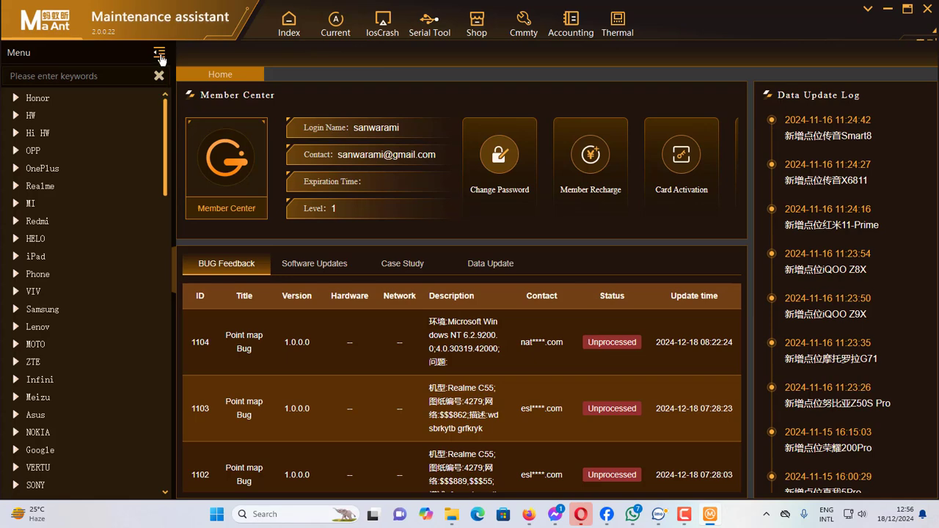
{"action": "left_click", "coordinate": [159, 54]}
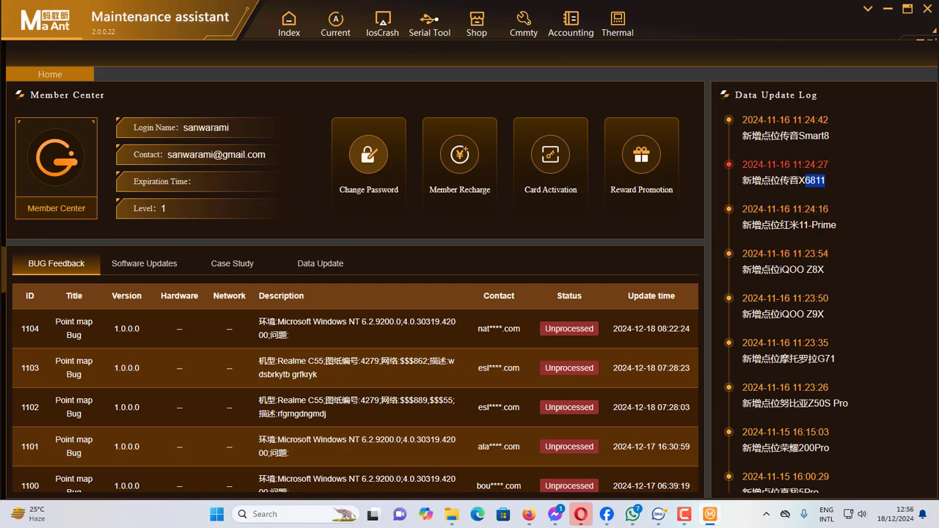
{"action": "scroll", "coordinate": [842, 273], "scroll_direction": "down", "scroll_amount": 1}
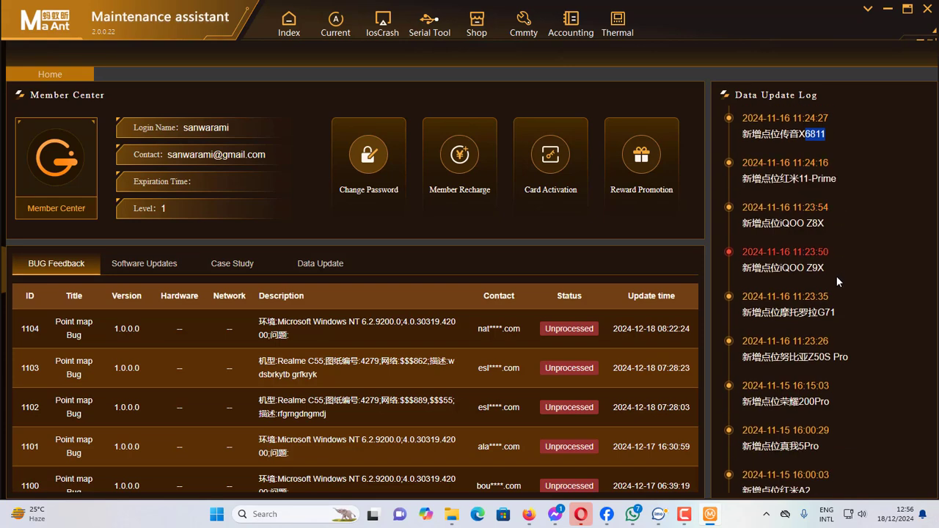
{"action": "scroll", "coordinate": [836, 272], "scroll_direction": "down", "scroll_amount": 2}
{"action": "scroll", "coordinate": [828, 241], "scroll_direction": "down", "scroll_amount": 4}
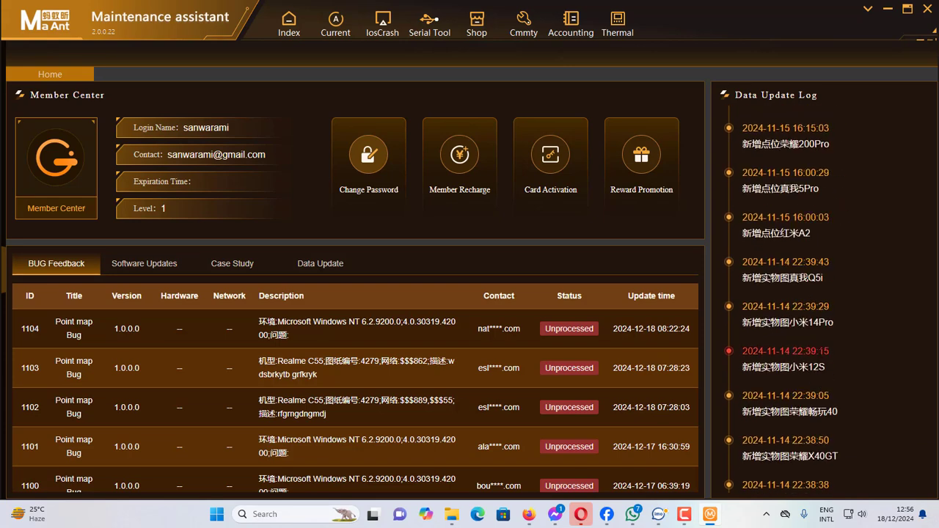
{"action": "scroll", "coordinate": [818, 319], "scroll_direction": "up", "scroll_amount": 7}
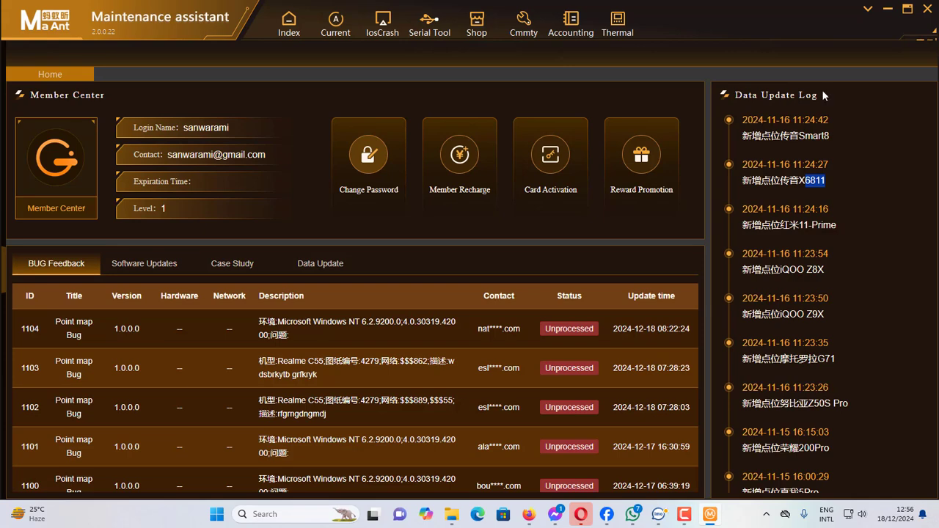
Toggle the phone-brand menu back and forth, leaving it expanded.
{"action": "left_click", "coordinate": [3, 265]}
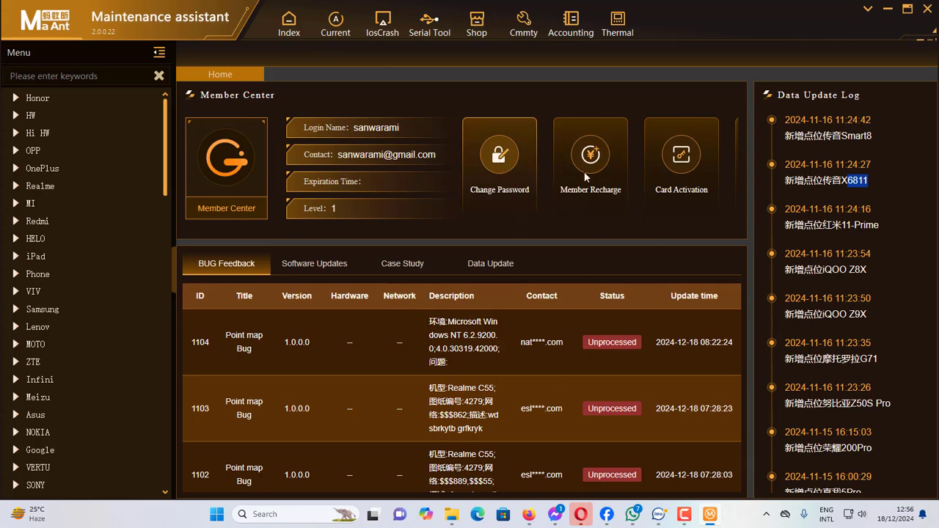
{"action": "scroll", "coordinate": [472, 403], "scroll_direction": "down", "scroll_amount": 5}
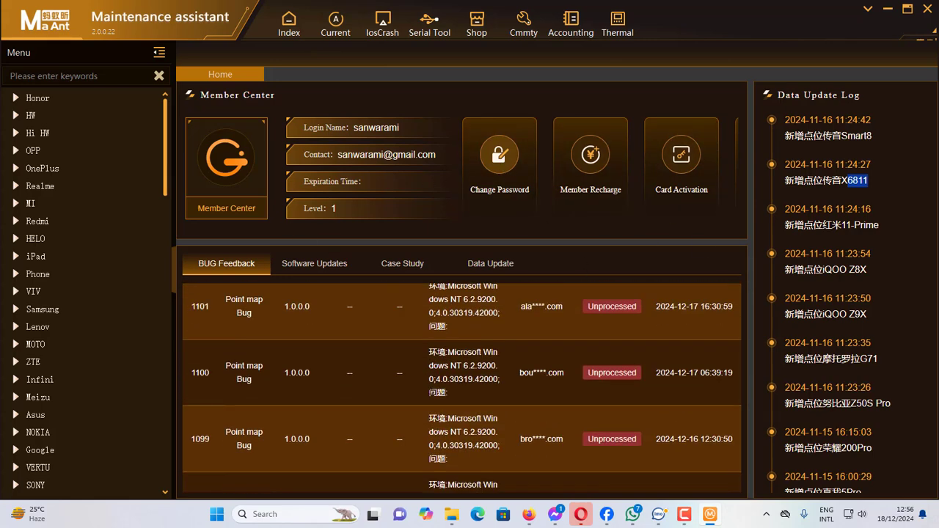
{"action": "scroll", "coordinate": [472, 381], "scroll_direction": "up", "scroll_amount": 5}
{"action": "left_click", "coordinate": [160, 55]}
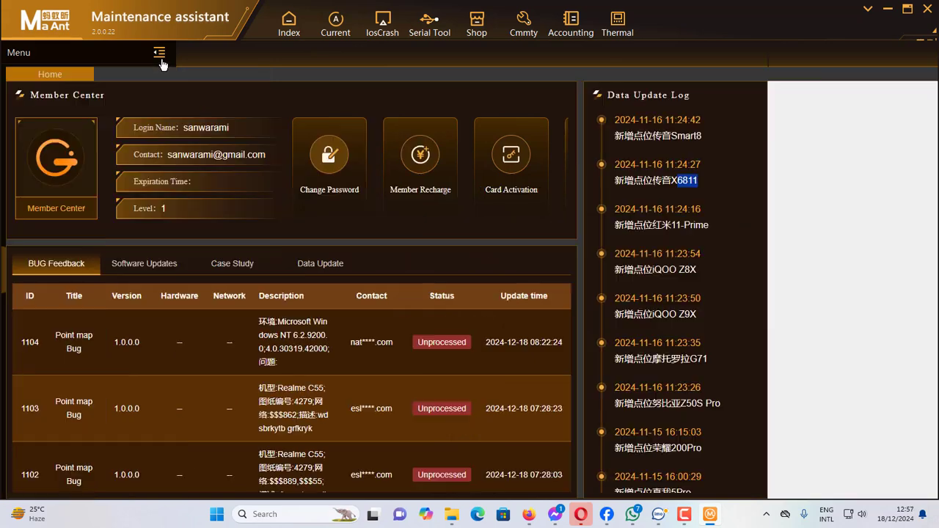
{"action": "left_click", "coordinate": [4, 270]}
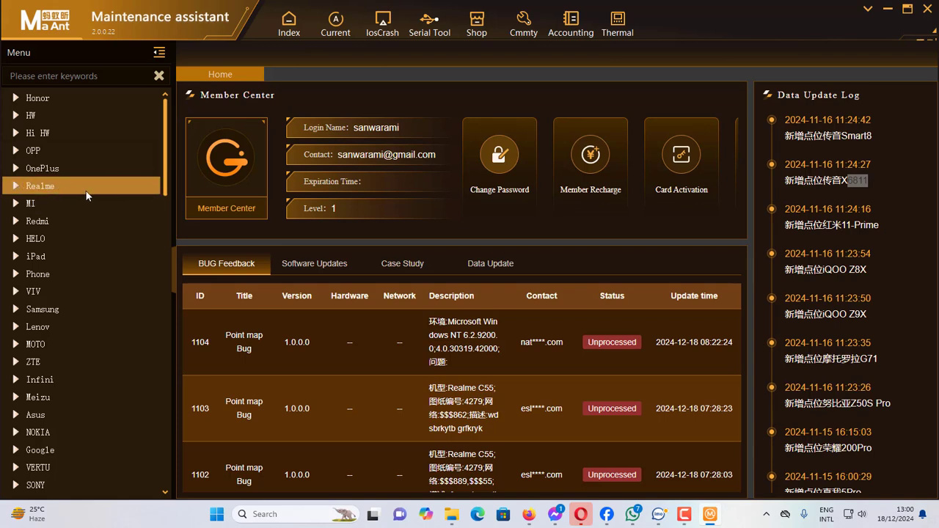
Browse the MI Poco and NOKIA branches of the brand tree, collapsing them afterwards.
{"action": "left_click", "coordinate": [14, 206]}
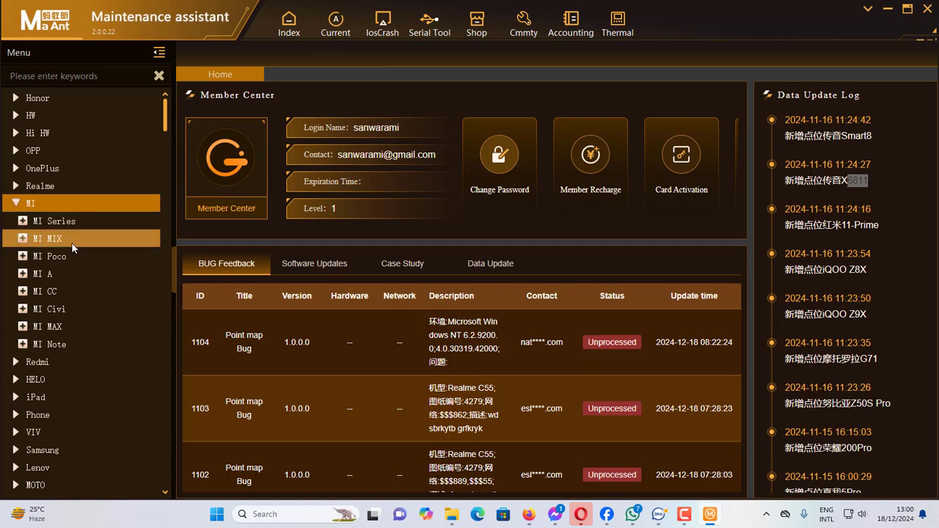
{"action": "left_click", "coordinate": [23, 256]}
{"action": "scroll", "coordinate": [111, 291], "scroll_direction": "down", "scroll_amount": 10}
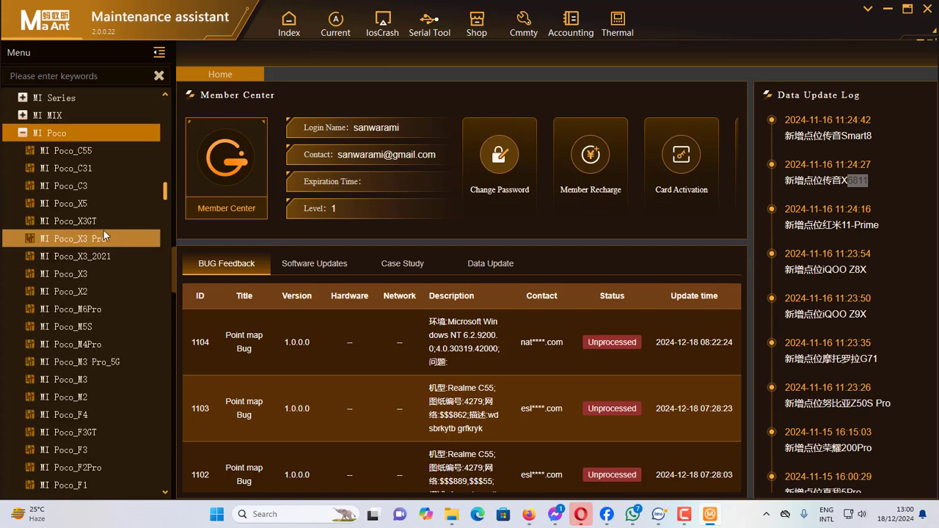
{"action": "scroll", "coordinate": [111, 287], "scroll_direction": "up", "scroll_amount": 10}
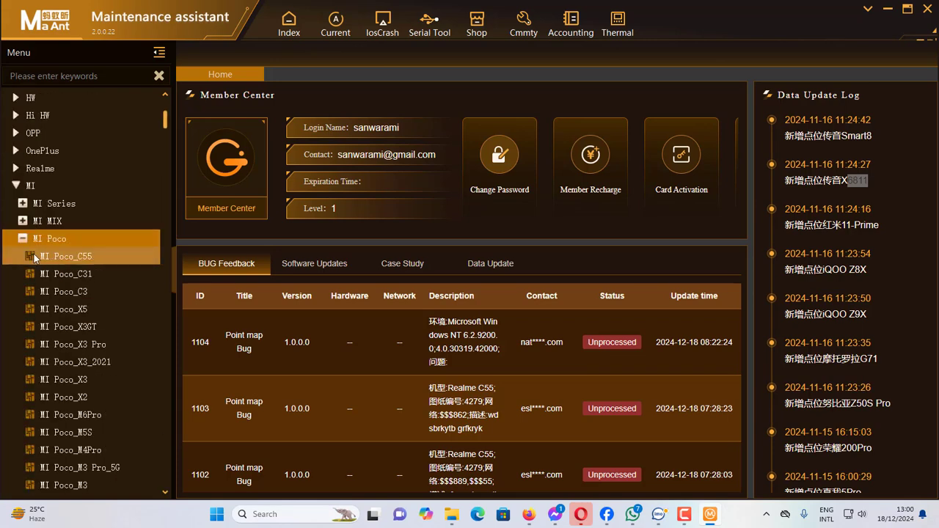
{"action": "left_click", "coordinate": [24, 239]}
{"action": "left_click", "coordinate": [94, 189]}
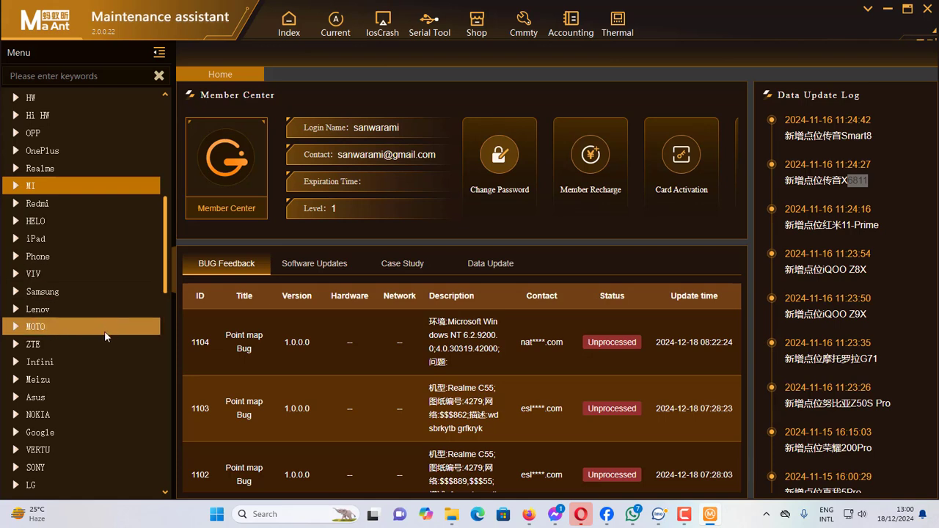
{"action": "scroll", "coordinate": [157, 321], "scroll_direction": "down", "scroll_amount": 1}
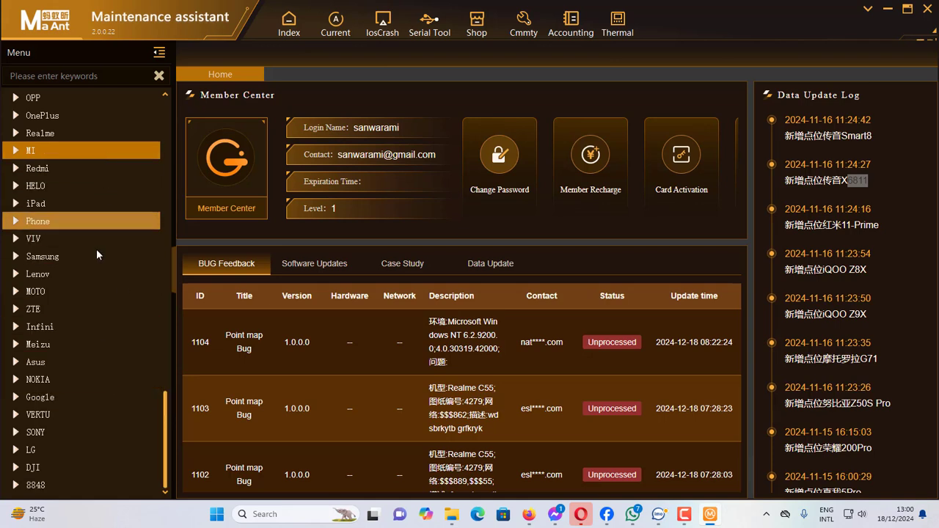
{"action": "left_click", "coordinate": [35, 380]}
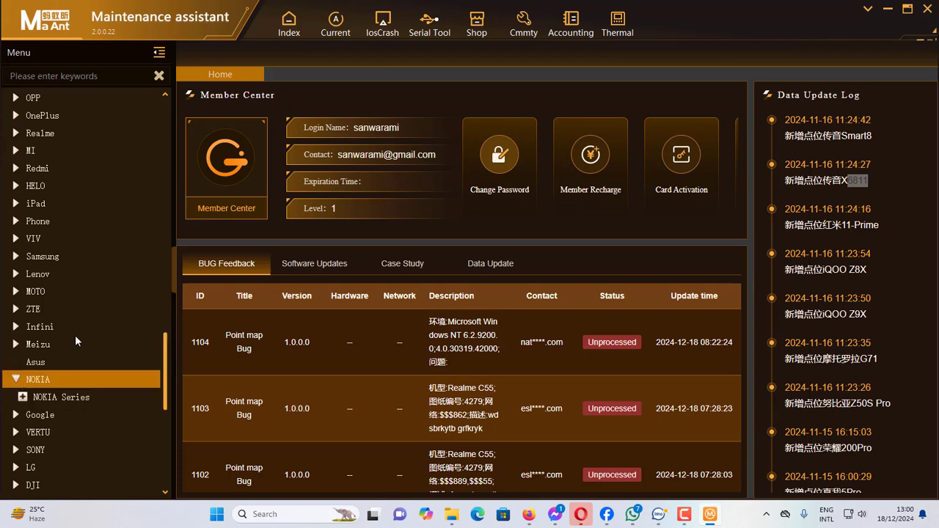
{"action": "left_click", "coordinate": [21, 379]}
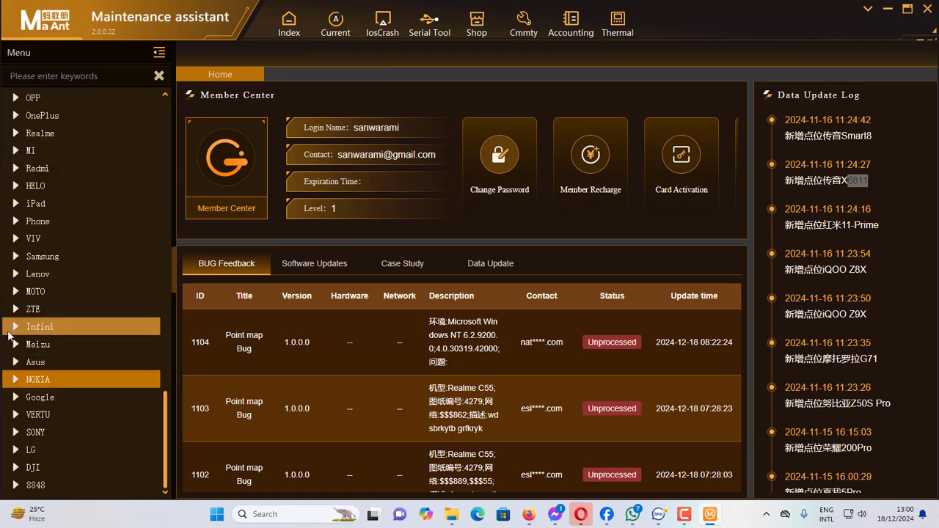
Expand the Infini brand and look through its Infini Series models.
{"action": "left_click", "coordinate": [29, 328]}
{"action": "scroll", "coordinate": [29, 329], "scroll_direction": "down", "scroll_amount": 1}
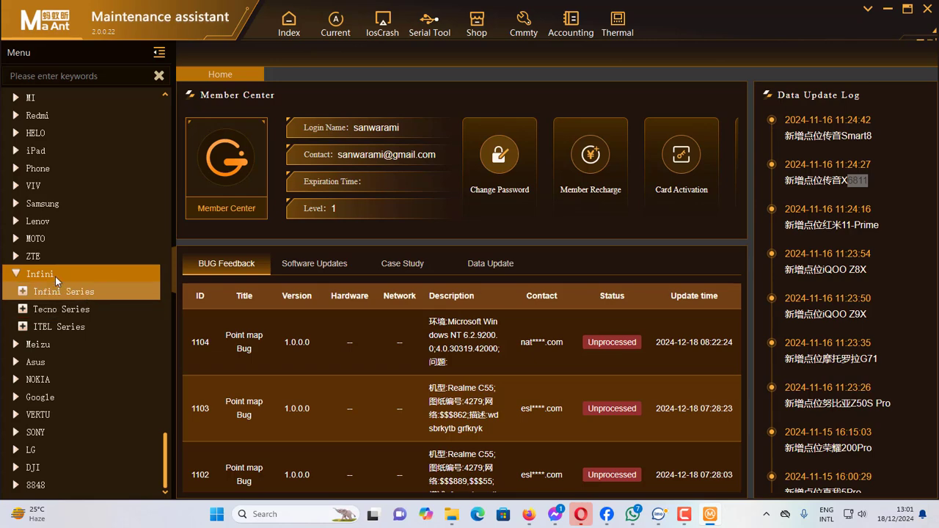
{"action": "left_click", "coordinate": [22, 295]}
{"action": "scroll", "coordinate": [115, 254], "scroll_direction": "down", "scroll_amount": 12}
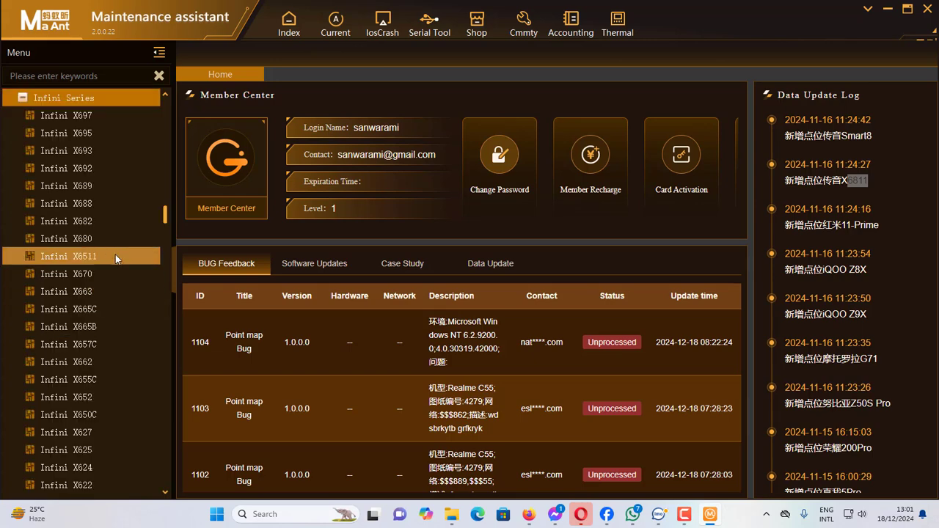
{"action": "scroll", "coordinate": [106, 322], "scroll_direction": "up", "scroll_amount": 10}
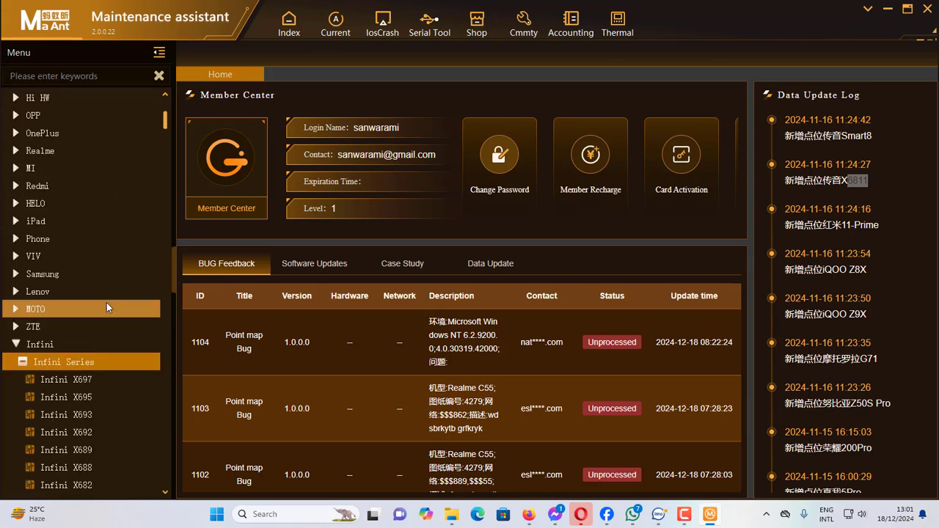
{"action": "left_click", "coordinate": [16, 345]}
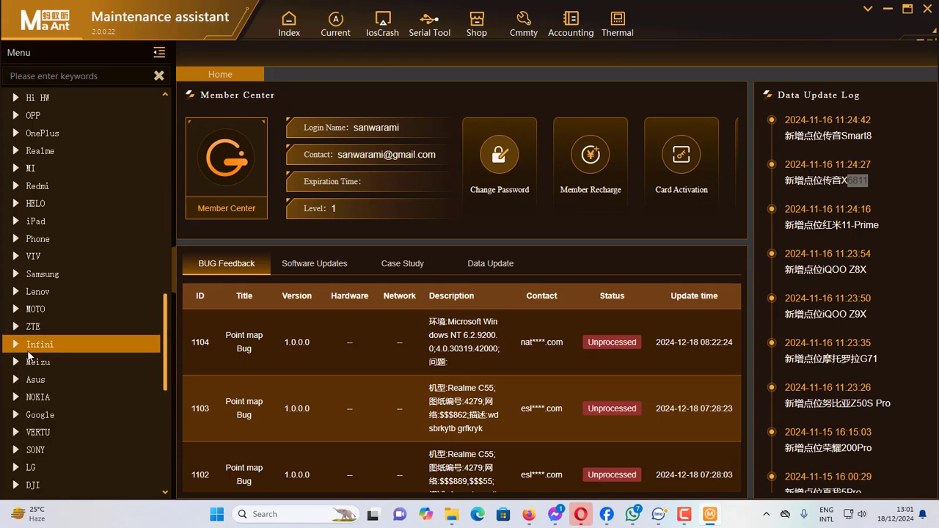
{"action": "left_click", "coordinate": [15, 344]}
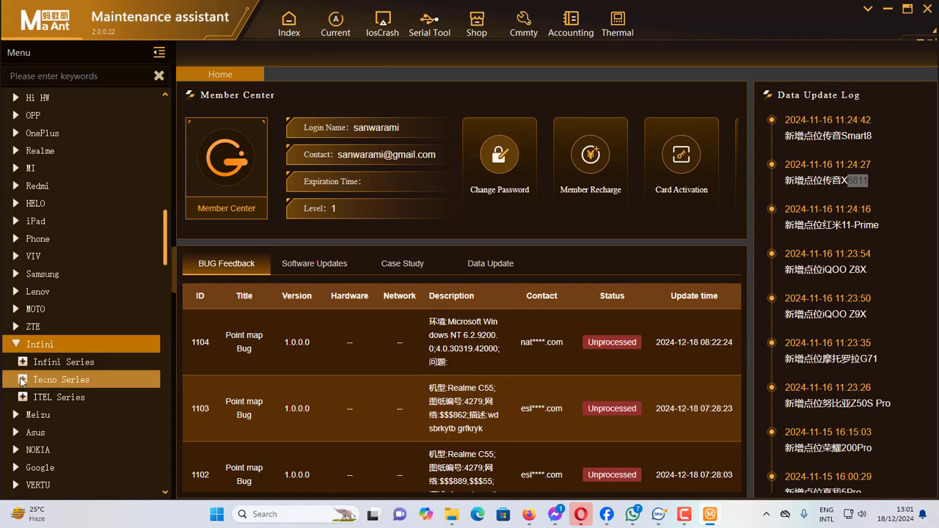
Check the Tecno and ITEL Series model lists, then collapse the Infini brand.
{"action": "left_click", "coordinate": [22, 381]}
{"action": "scroll", "coordinate": [106, 300], "scroll_direction": "down", "scroll_amount": 3}
{"action": "scroll", "coordinate": [113, 341], "scroll_direction": "down", "scroll_amount": 3}
{"action": "scroll", "coordinate": [113, 341], "scroll_direction": "up", "scroll_amount": 5}
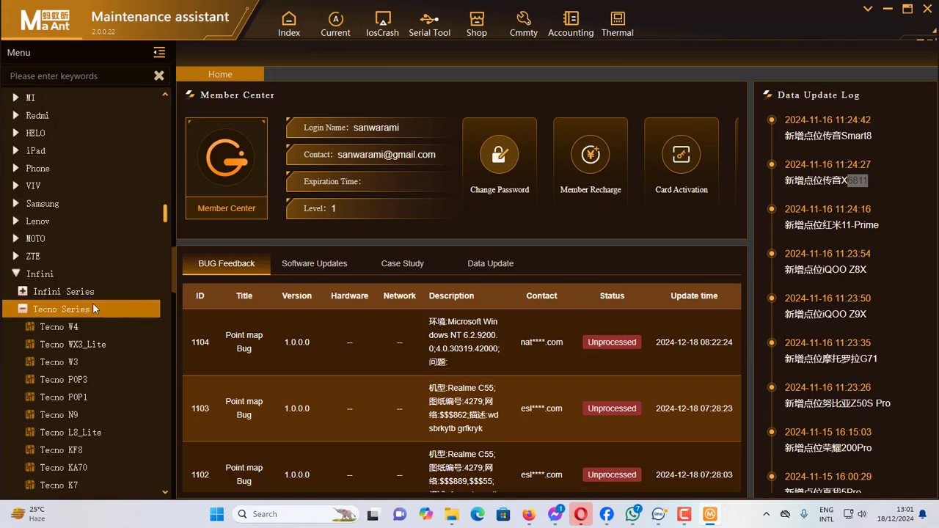
{"action": "left_click", "coordinate": [31, 314]}
{"action": "left_click", "coordinate": [28, 328]}
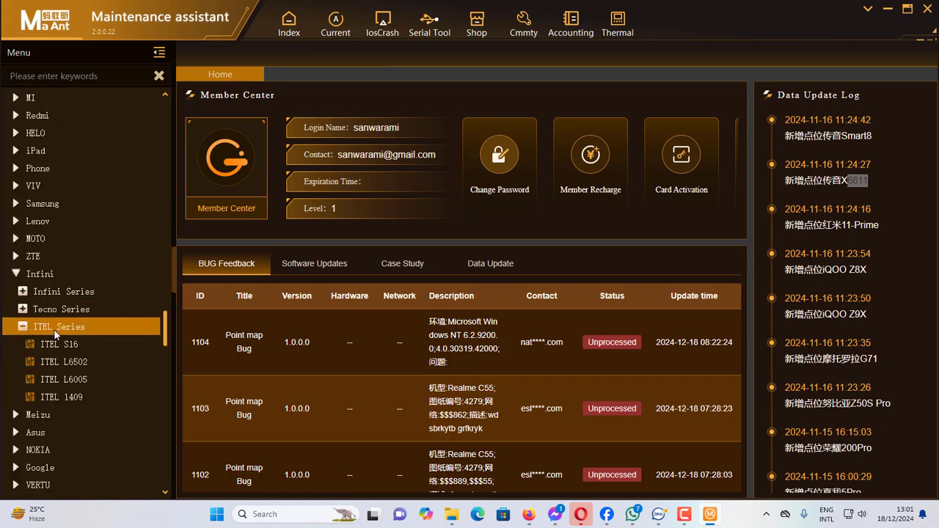
{"action": "scroll", "coordinate": [86, 337], "scroll_direction": "down", "scroll_amount": 1}
{"action": "left_click", "coordinate": [25, 273]}
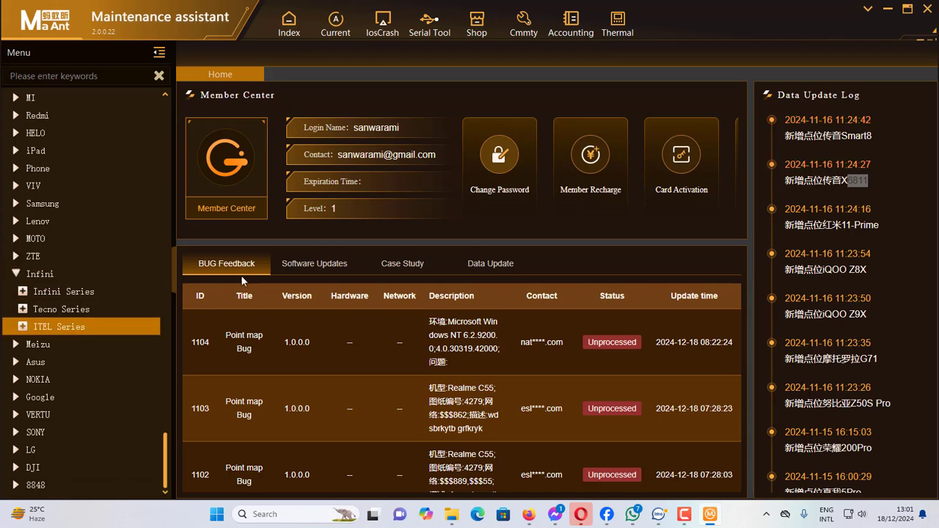
{"action": "left_click", "coordinate": [17, 275]}
{"action": "scroll", "coordinate": [93, 213], "scroll_direction": "up", "scroll_amount": 1}
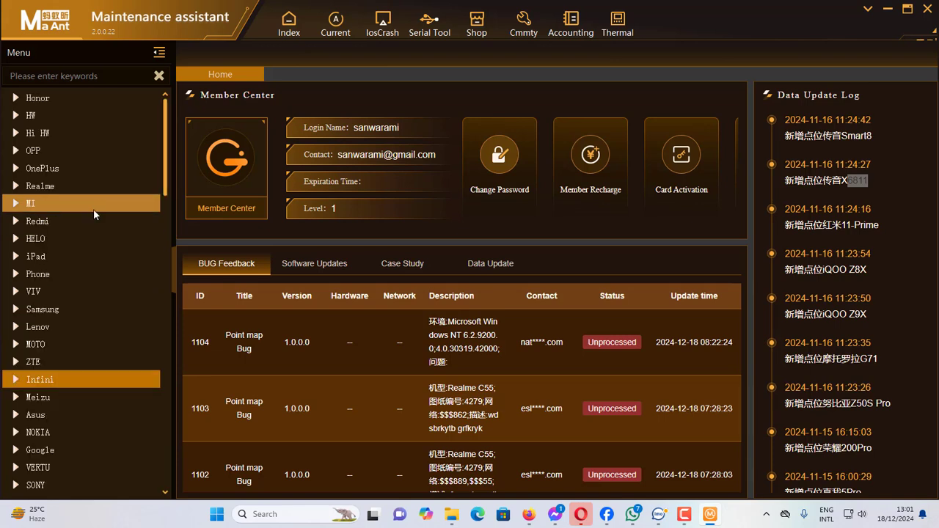
Expand OPP's A series and open the OPP A16(2021) board layout.
{"action": "left_click", "coordinate": [31, 151]}
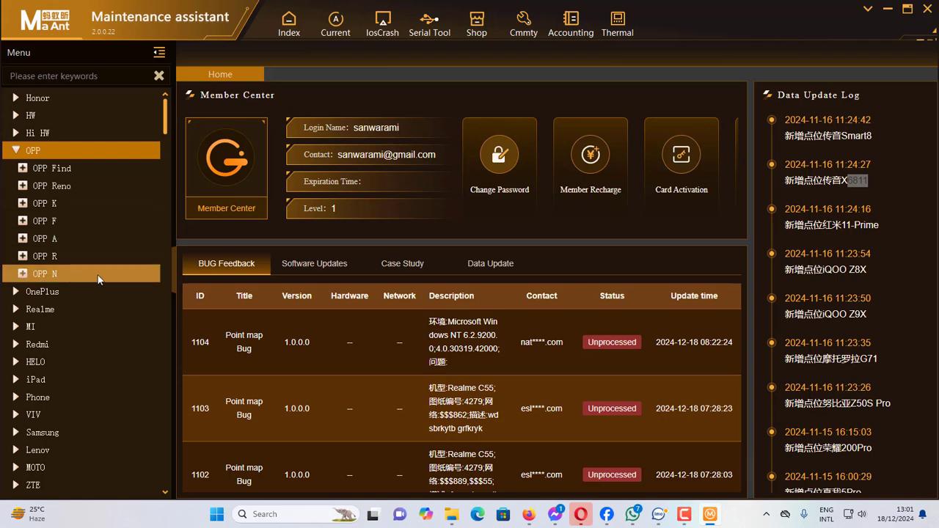
{"action": "left_click", "coordinate": [25, 242]}
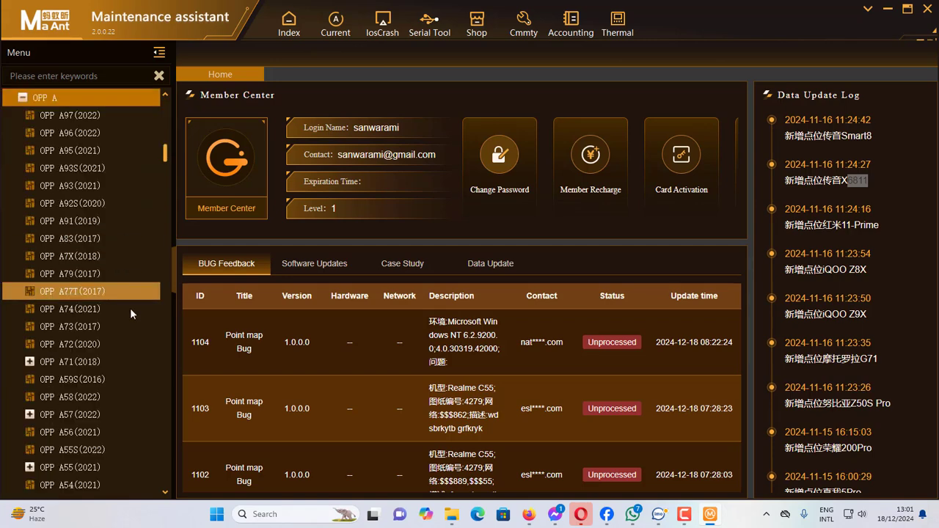
{"action": "scroll", "coordinate": [131, 322], "scroll_direction": "down", "scroll_amount": 1}
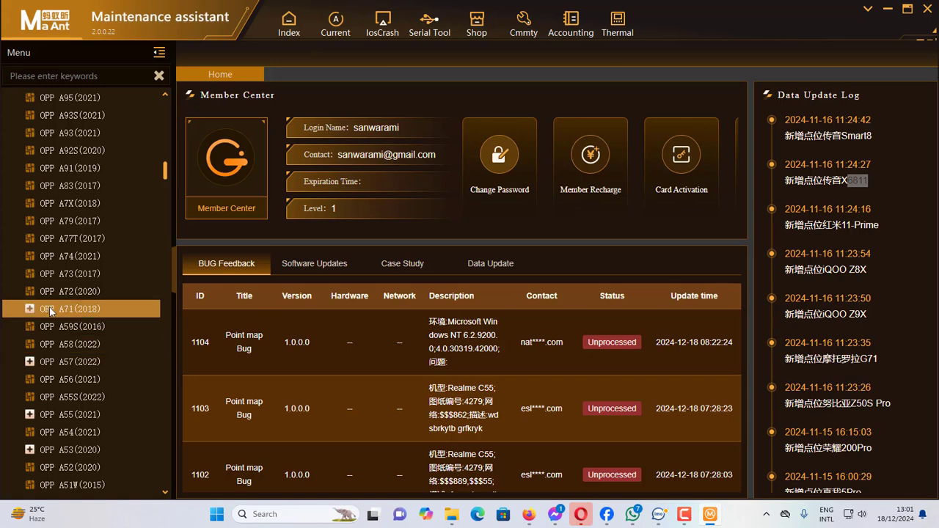
{"action": "scroll", "coordinate": [110, 306], "scroll_direction": "down", "scroll_amount": 2}
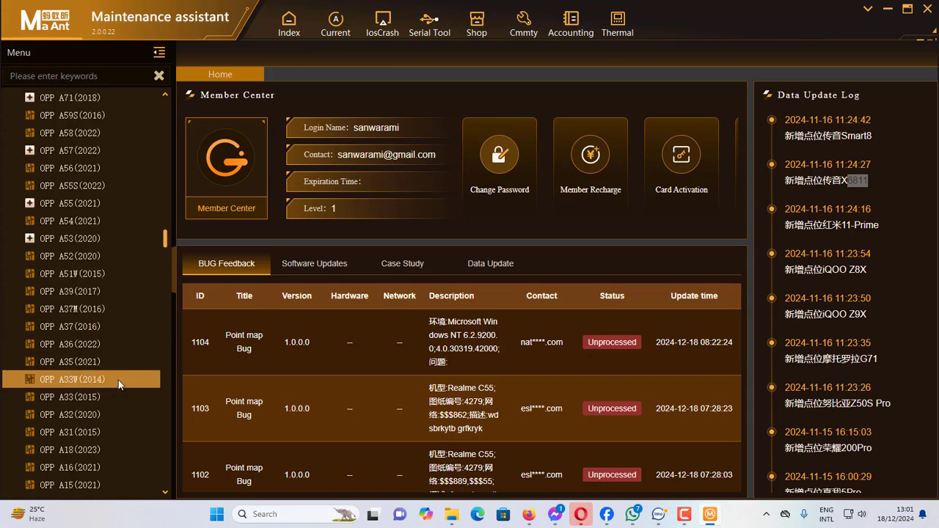
{"action": "scroll", "coordinate": [118, 380], "scroll_direction": "down", "scroll_amount": 2}
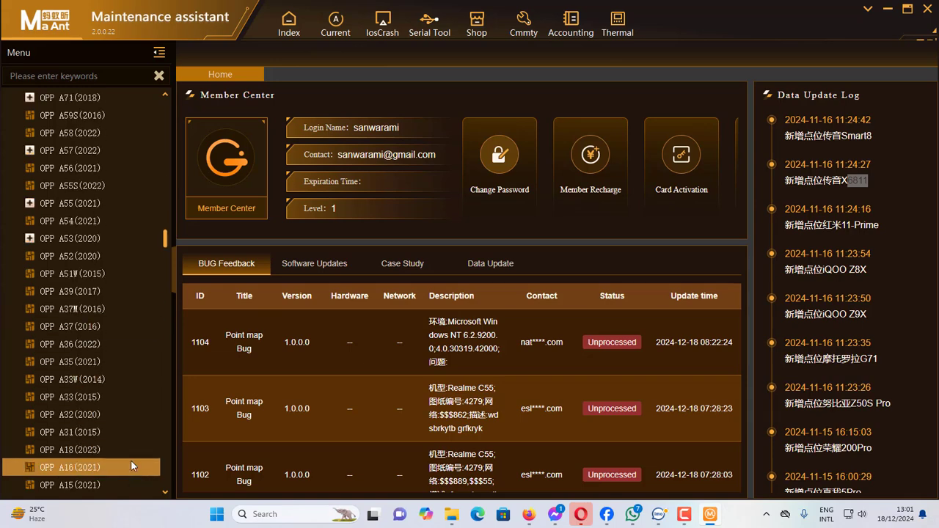
{"action": "scroll", "coordinate": [120, 465], "scroll_direction": "down", "scroll_amount": 1}
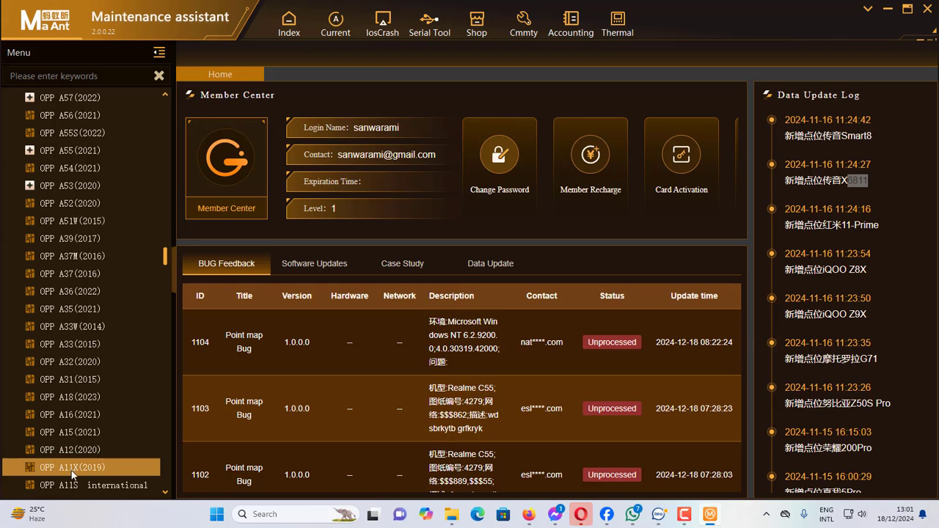
{"action": "left_click", "coordinate": [29, 416]}
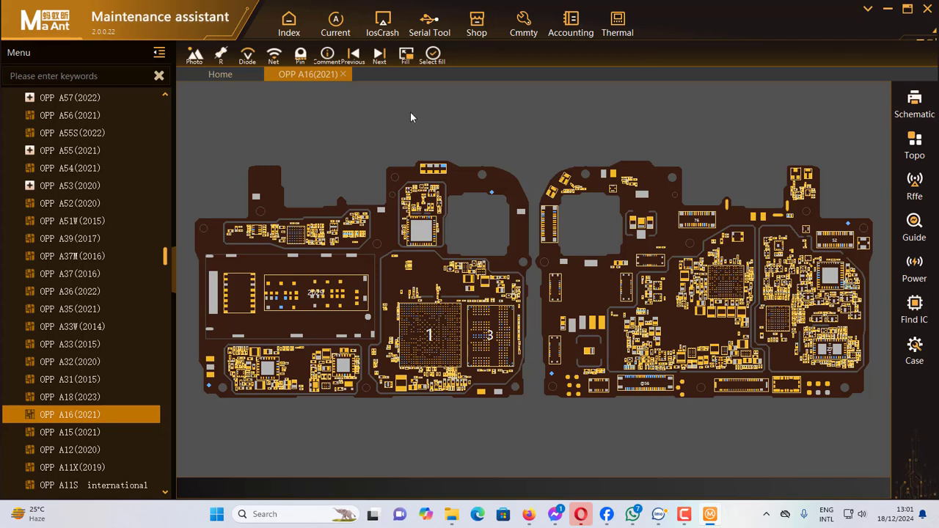
Hide the model list and zoom around the OPP A16(2021) motherboard layout.
{"action": "scroll", "coordinate": [539, 272], "scroll_direction": "up", "scroll_amount": 5}
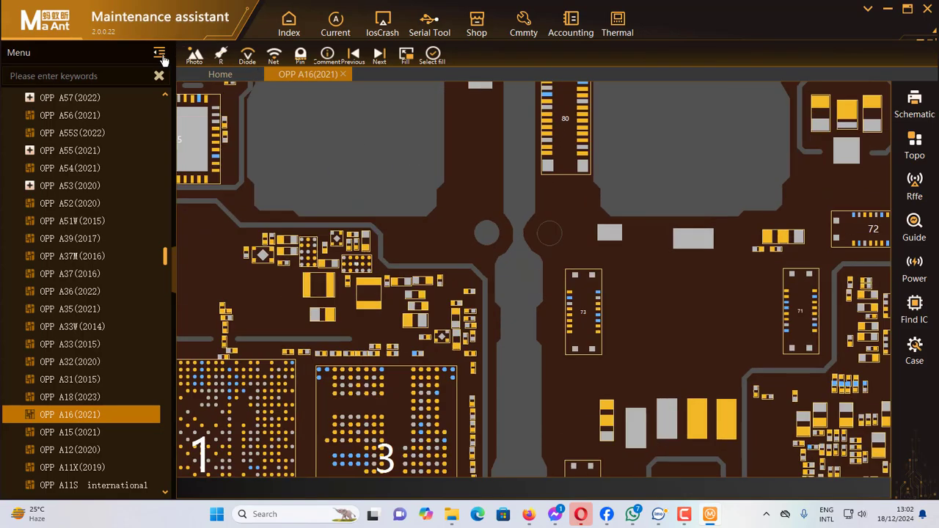
{"action": "left_click", "coordinate": [161, 54]}
{"action": "scroll", "coordinate": [591, 173], "scroll_direction": "down", "scroll_amount": 5}
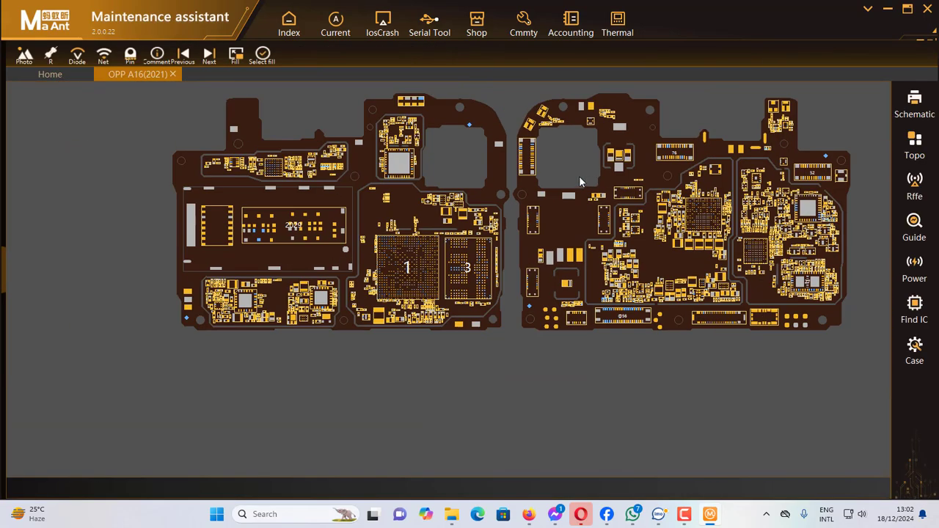
{"action": "scroll", "coordinate": [579, 175], "scroll_direction": "up", "scroll_amount": 2}
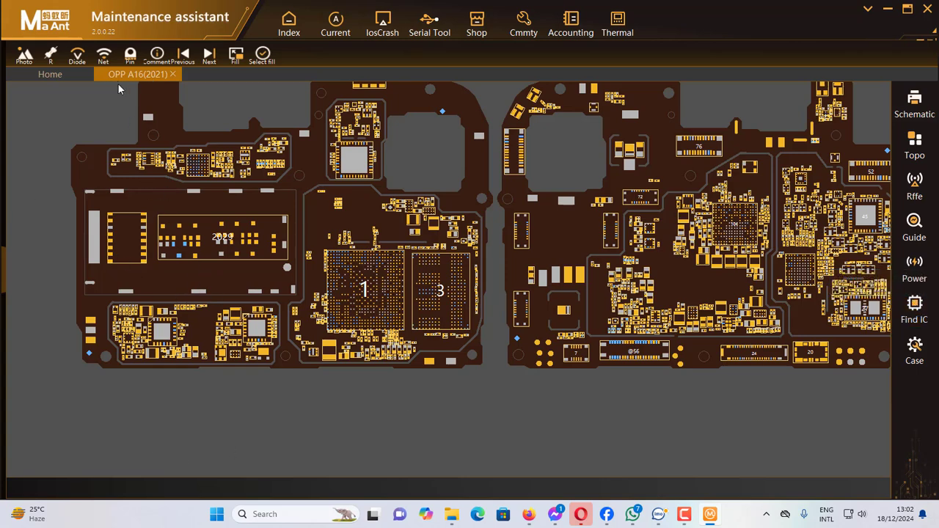
{"action": "left_click_drag", "start_coordinate": [246, 108], "coordinate": [231, 143]}
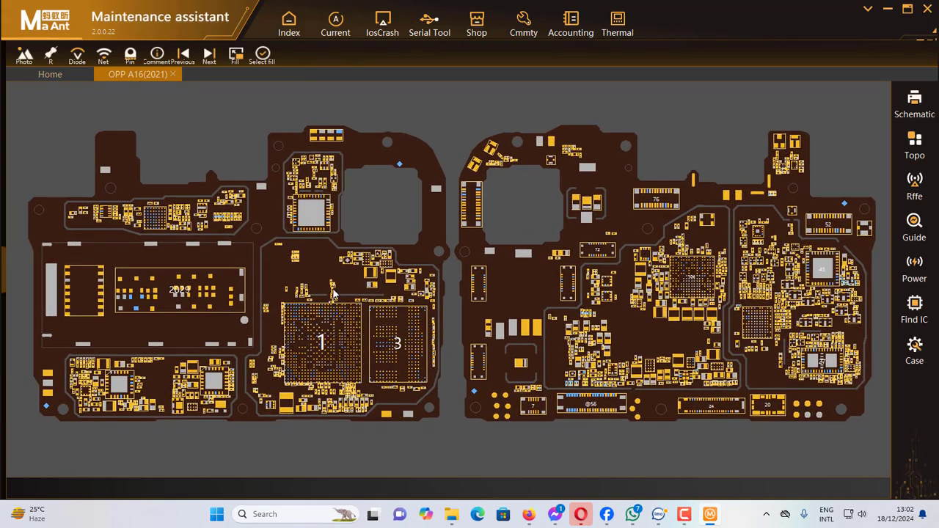
{"action": "scroll", "coordinate": [455, 327], "scroll_direction": "up", "scroll_amount": 3}
{"action": "scroll", "coordinate": [451, 304], "scroll_direction": "down", "scroll_amount": 4}
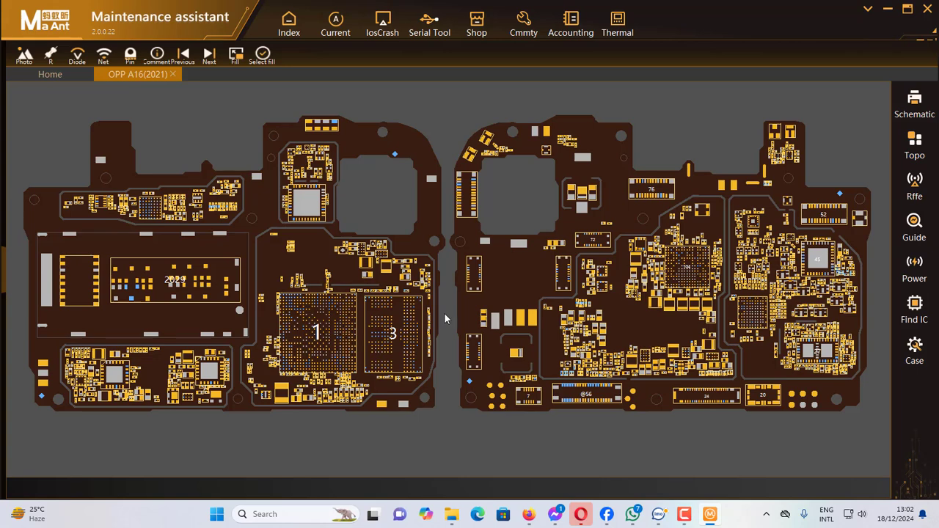
{"action": "scroll", "coordinate": [446, 314], "scroll_direction": "up", "scroll_amount": 2}
{"action": "scroll", "coordinate": [446, 315], "scroll_direction": "down", "scroll_amount": 3}
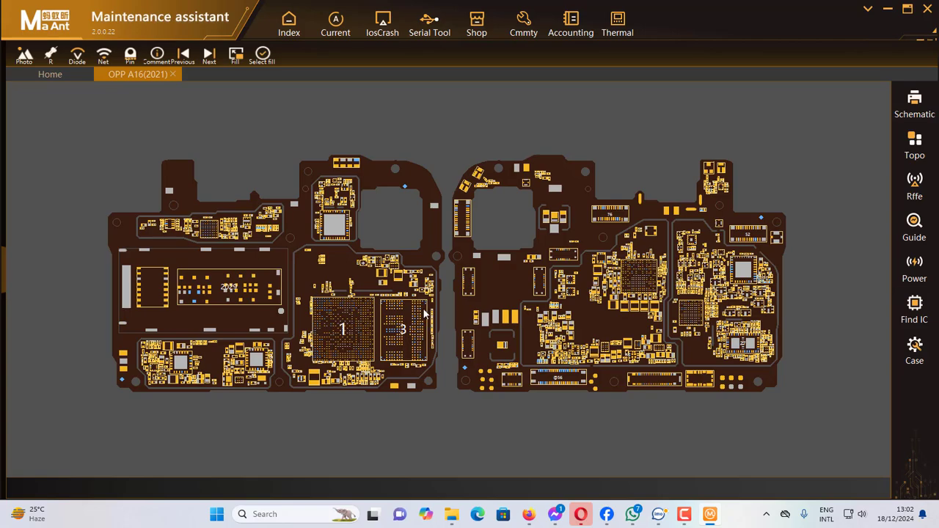
{"action": "scroll", "coordinate": [401, 273], "scroll_direction": "up", "scroll_amount": 10}
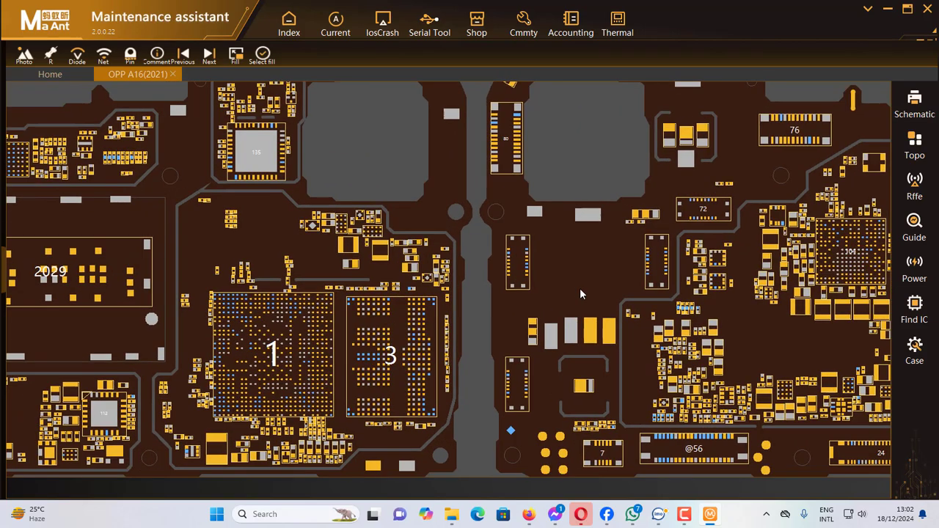
{"action": "scroll", "coordinate": [459, 332], "scroll_direction": "down", "scroll_amount": 6}
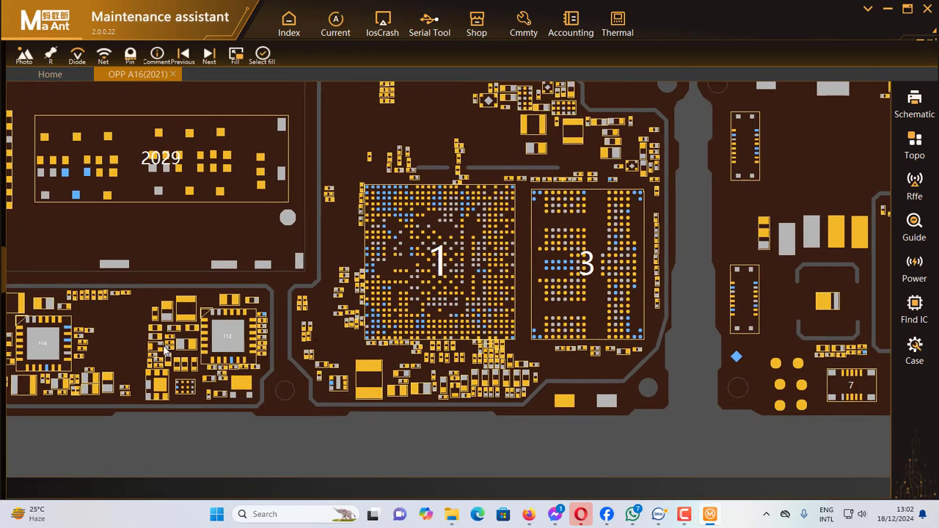
Pan and zoom to centre chip 112 beside chip 114 and parts 296, 298, 637.
{"action": "left_click_drag", "start_coordinate": [348, 249], "coordinate": [530, 203]}
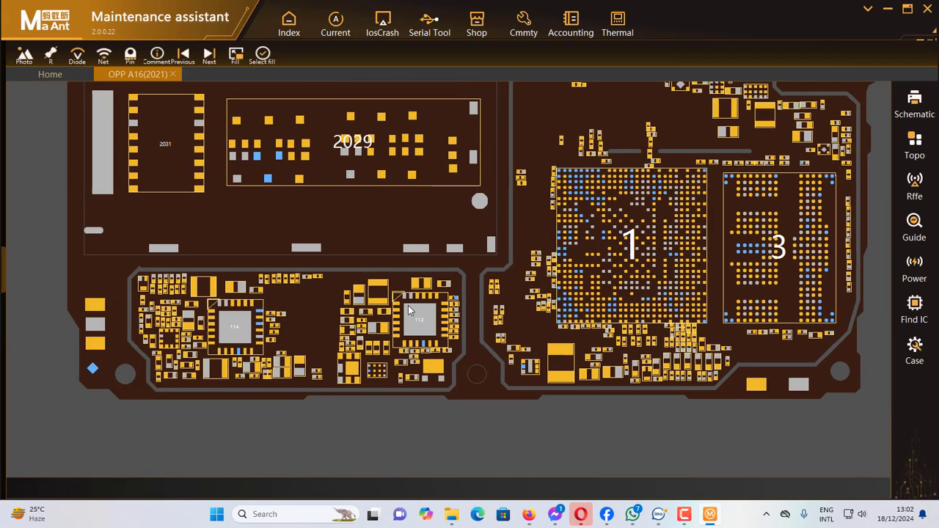
{"action": "scroll", "coordinate": [301, 344], "scroll_direction": "up", "scroll_amount": 3}
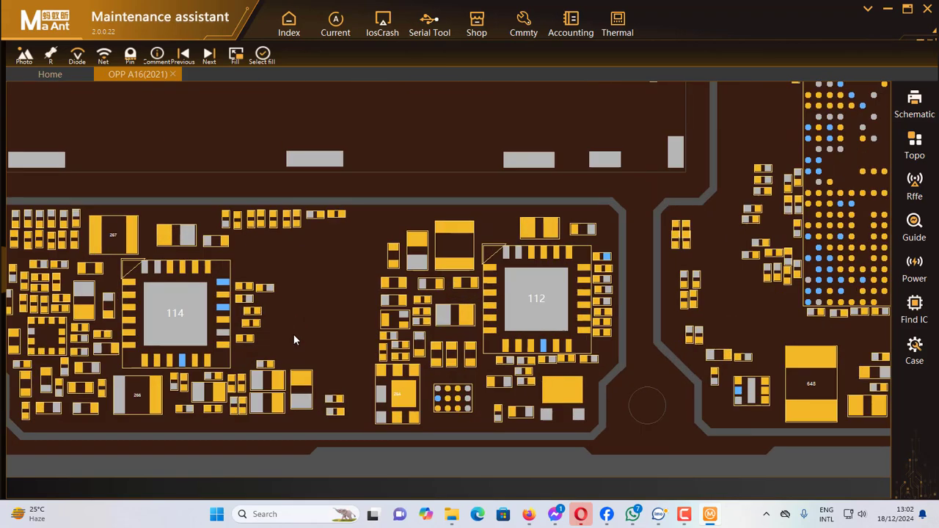
{"action": "left_click_drag", "start_coordinate": [309, 306], "coordinate": [327, 330]}
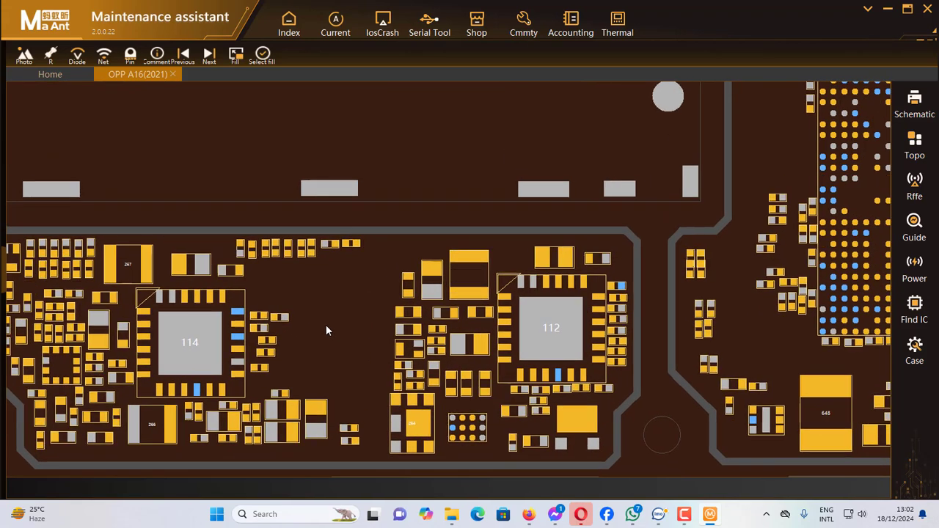
{"action": "scroll", "coordinate": [564, 391], "scroll_direction": "down", "scroll_amount": 2}
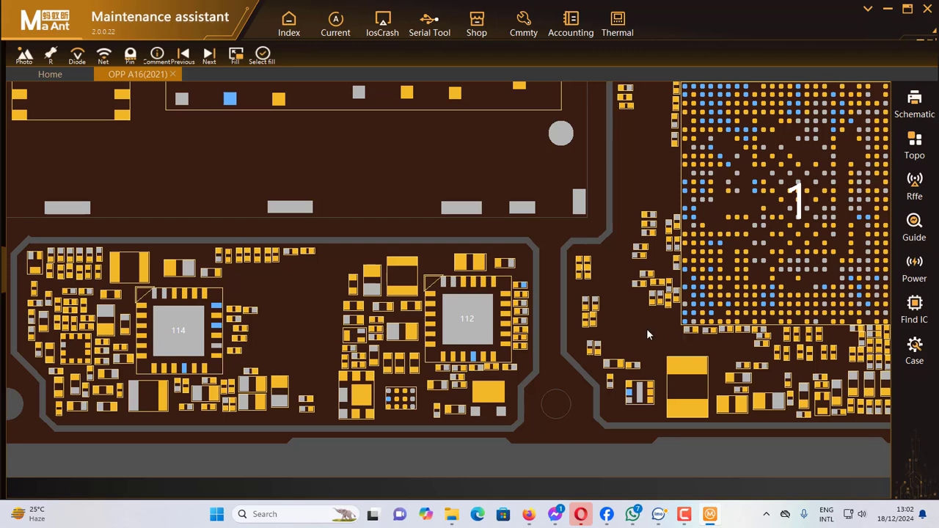
{"action": "scroll", "coordinate": [409, 387], "scroll_direction": "up", "scroll_amount": 3}
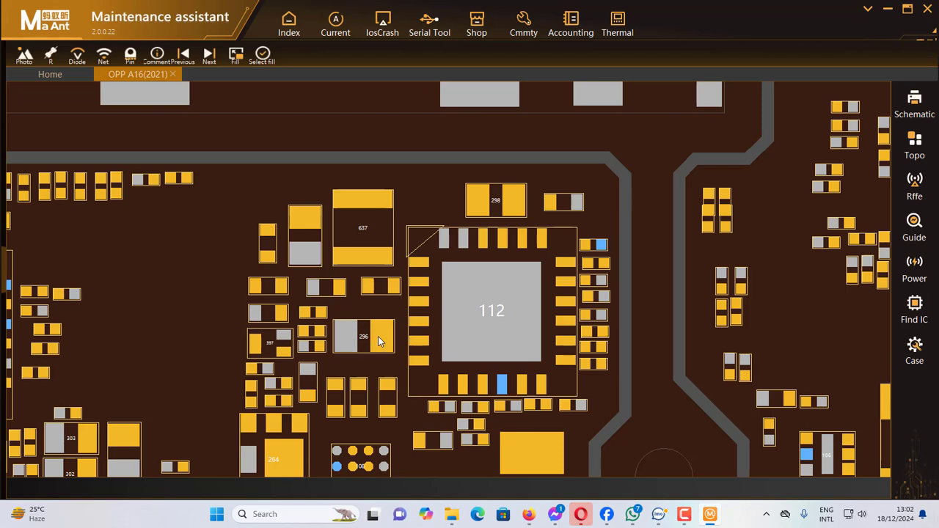
Highlight the net of component 296 and bring chips 1 and 3 into view.
{"action": "left_click", "coordinate": [380, 343]}
{"action": "scroll", "coordinate": [506, 320], "scroll_direction": "down", "scroll_amount": 2}
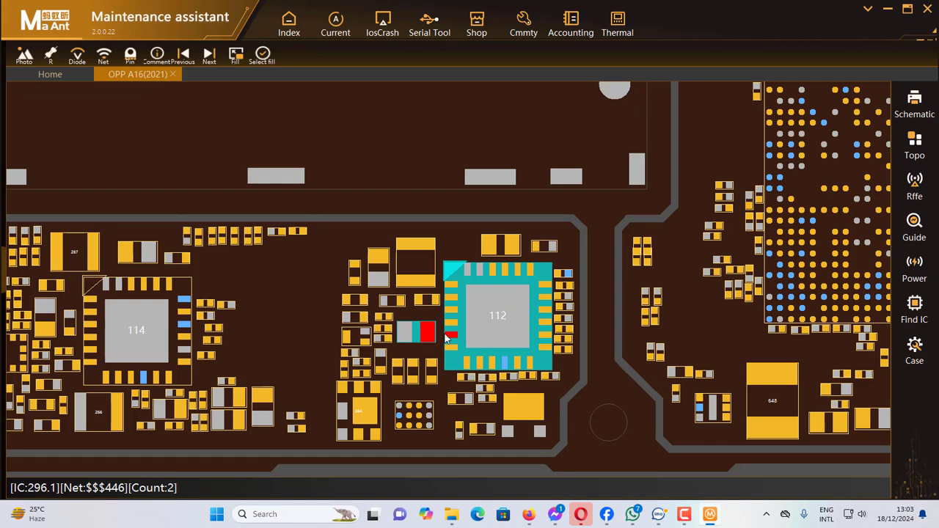
{"action": "left_click_drag", "start_coordinate": [449, 337], "coordinate": [379, 334]}
{"action": "left_click_drag", "start_coordinate": [726, 336], "coordinate": [305, 349]}
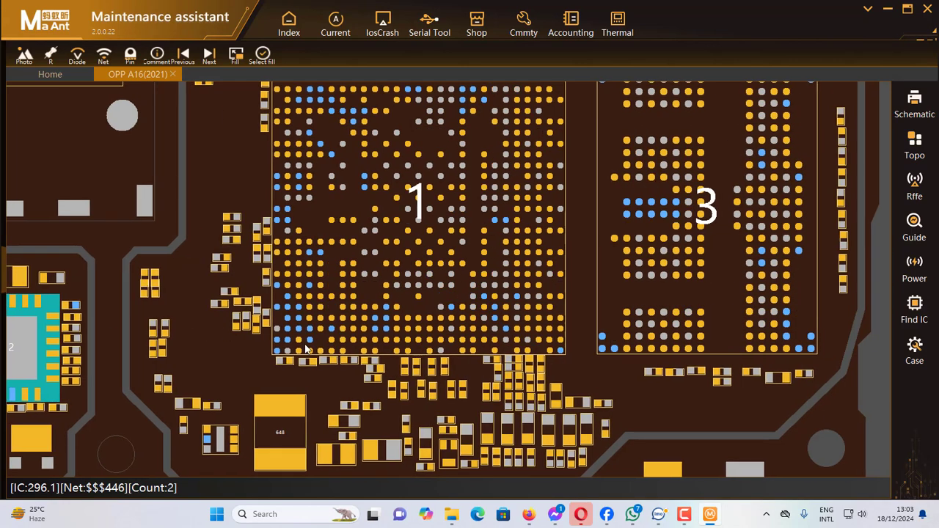
{"action": "scroll", "coordinate": [303, 370], "scroll_direction": "up", "scroll_amount": 3}
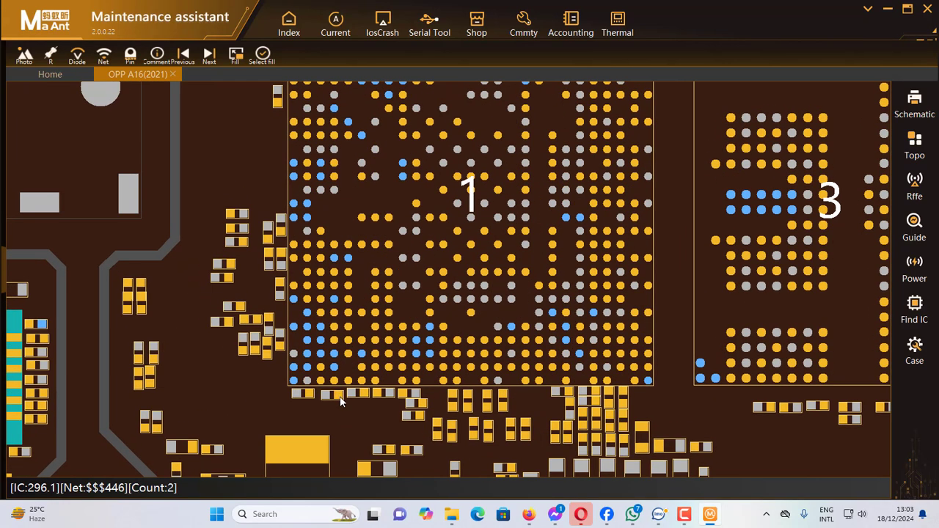
Trace net $$$17 from the pad below chip 1 and follow it to chip 2029.
{"action": "left_click", "coordinate": [340, 394]}
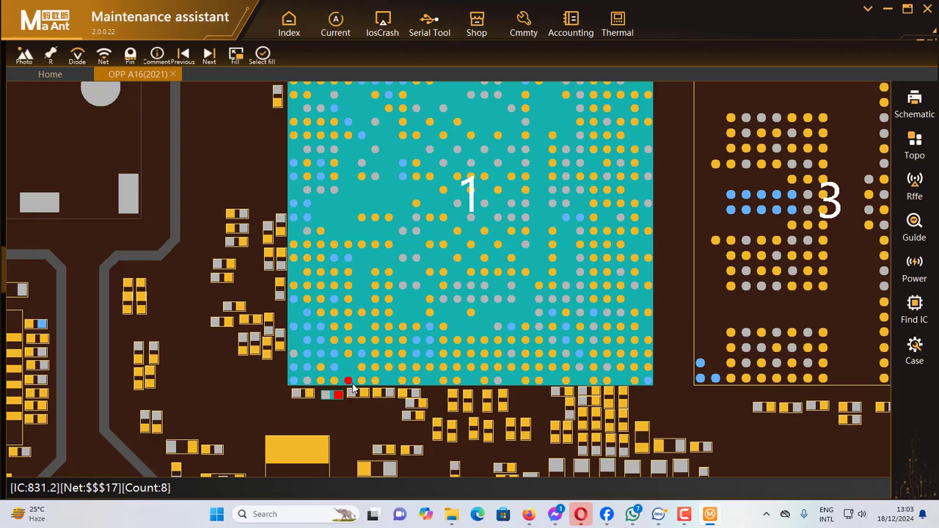
{"action": "scroll", "coordinate": [671, 332], "scroll_direction": "down", "scroll_amount": 3}
{"action": "left_click_drag", "start_coordinate": [562, 202], "coordinate": [643, 103]}
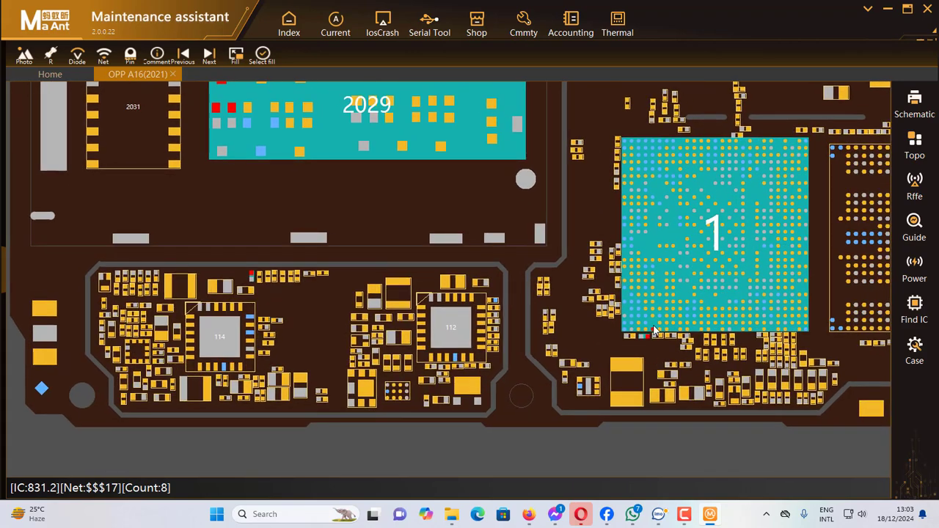
{"action": "scroll", "coordinate": [655, 330], "scroll_direction": "up", "scroll_amount": 2}
{"action": "left_click_drag", "start_coordinate": [656, 320], "coordinate": [559, 369]}
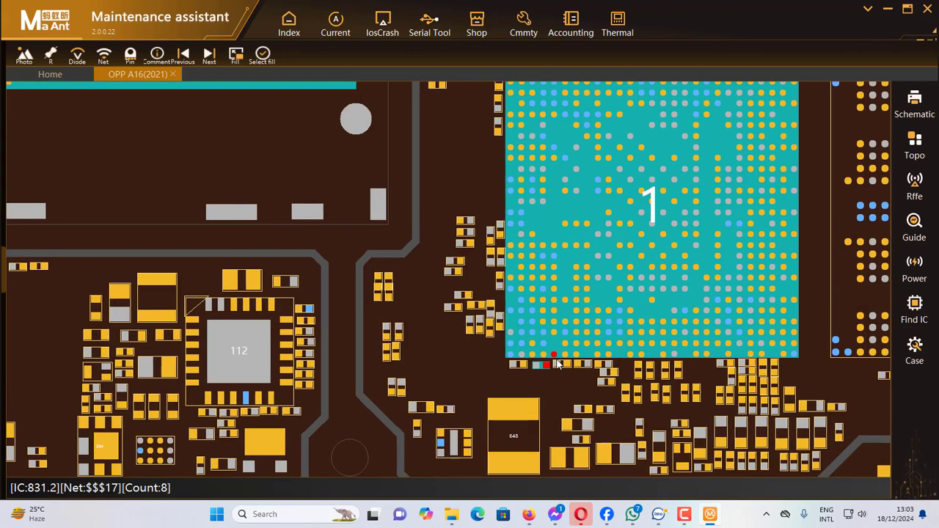
{"action": "scroll", "coordinate": [468, 364], "scroll_direction": "down", "scroll_amount": 3}
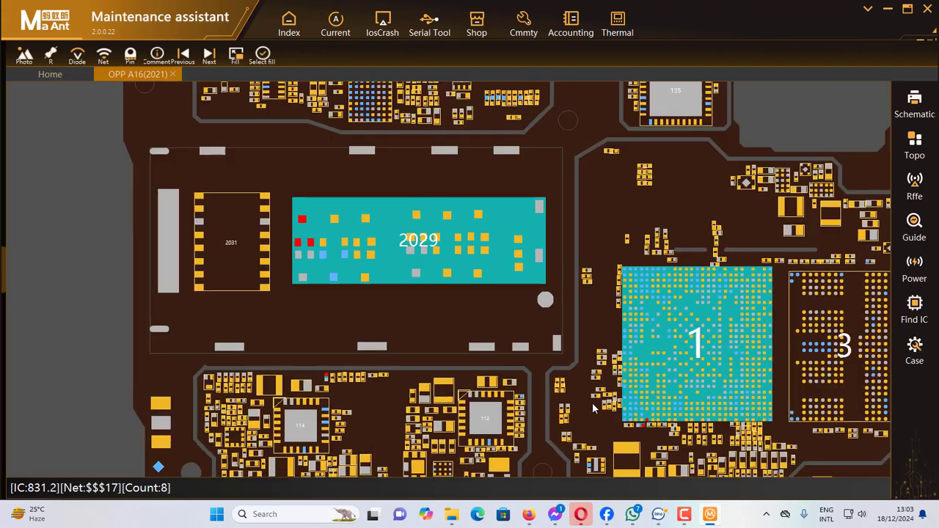
{"action": "left_click_drag", "start_coordinate": [495, 306], "coordinate": [511, 258]}
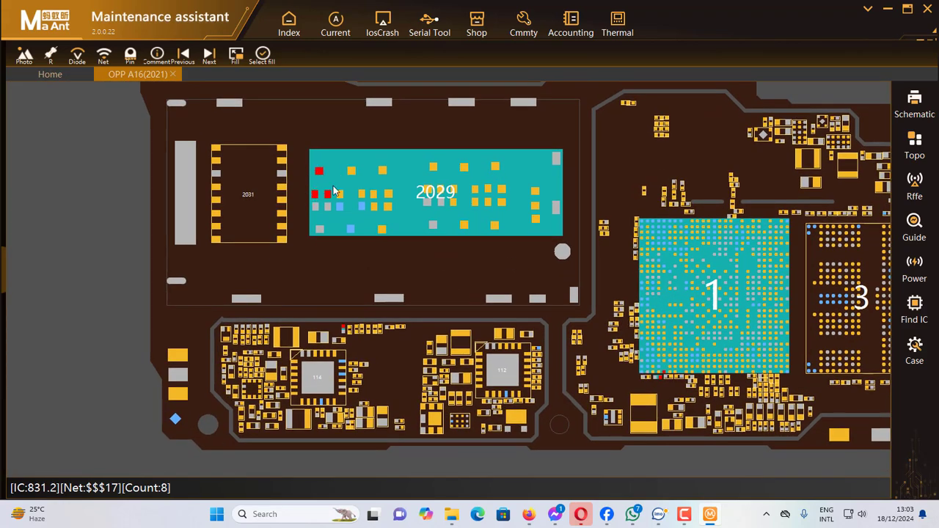
{"action": "scroll", "coordinate": [371, 388], "scroll_direction": "up", "scroll_amount": 5}
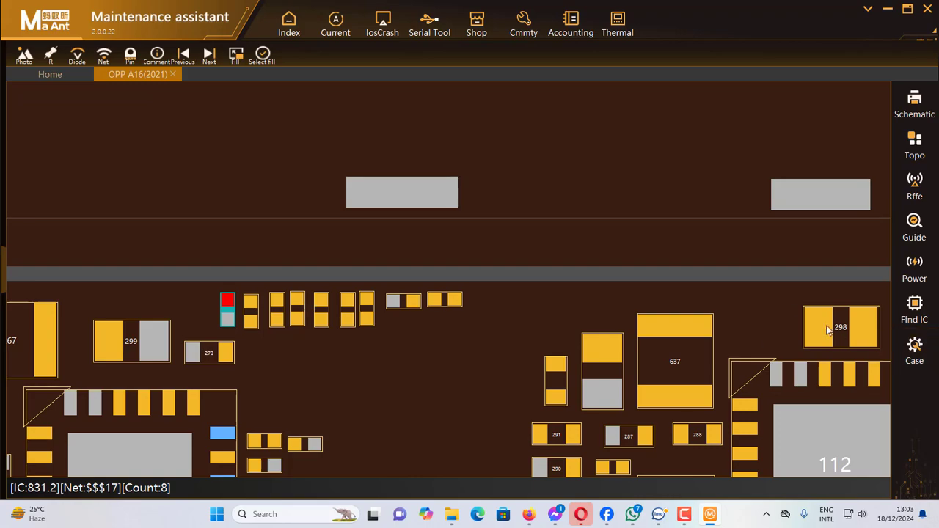
Follow net $$$17 across the board to its linked point on chip 104.
{"action": "left_click_drag", "start_coordinate": [304, 303], "coordinate": [287, 375]}
{"action": "scroll", "coordinate": [707, 332], "scroll_direction": "down", "scroll_amount": 5}
{"action": "left_click_drag", "start_coordinate": [685, 228], "coordinate": [578, 253]}
{"action": "scroll", "coordinate": [355, 336], "scroll_direction": "up", "scroll_amount": 3}
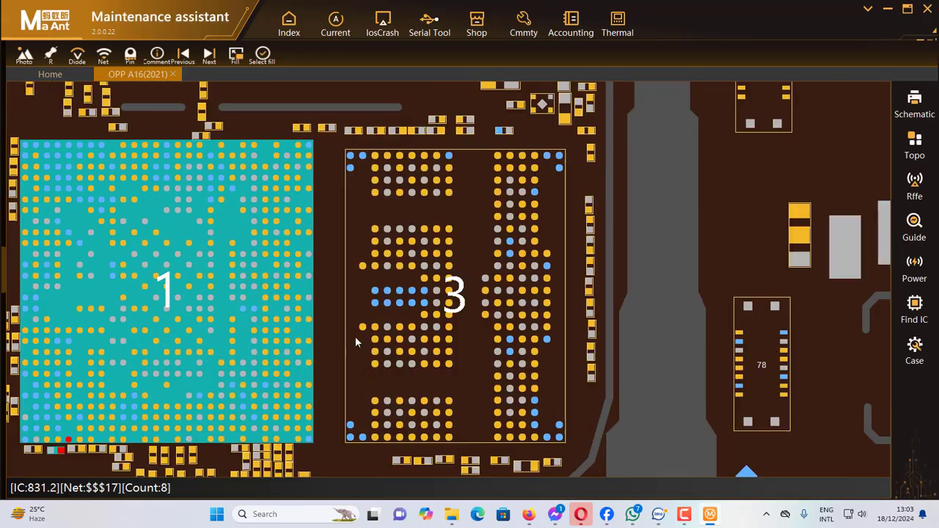
{"action": "left_click_drag", "start_coordinate": [355, 336], "coordinate": [126, 324]}
{"action": "left_click_drag", "start_coordinate": [688, 188], "coordinate": [396, 243]}
{"action": "scroll", "coordinate": [397, 247], "scroll_direction": "down", "scroll_amount": 5}
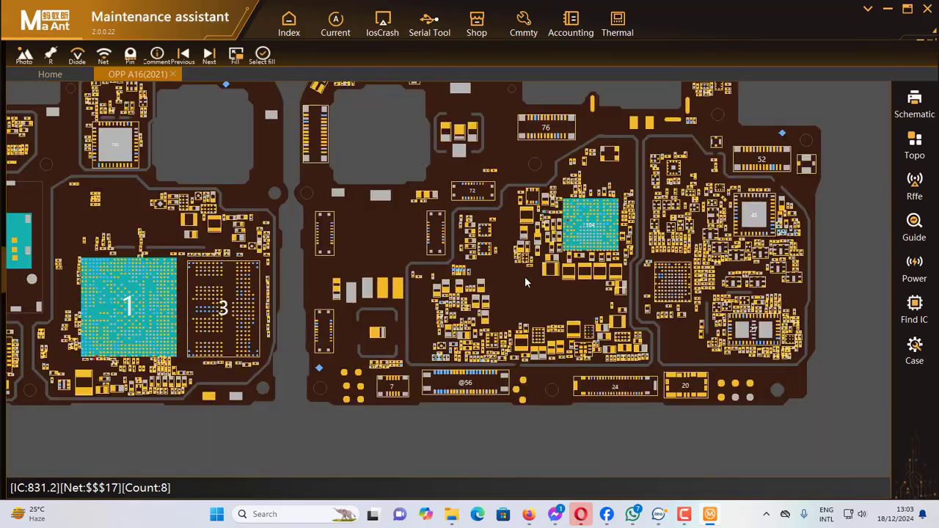
{"action": "left_click_drag", "start_coordinate": [526, 282], "coordinate": [420, 308]}
{"action": "scroll", "coordinate": [421, 313], "scroll_direction": "up", "scroll_amount": 5}
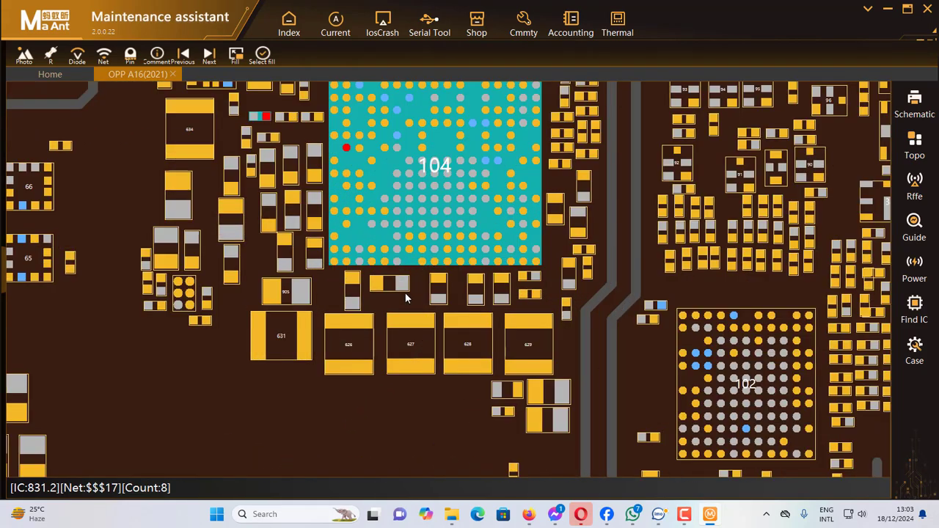
{"action": "left_click_drag", "start_coordinate": [352, 415], "coordinate": [601, 460]}
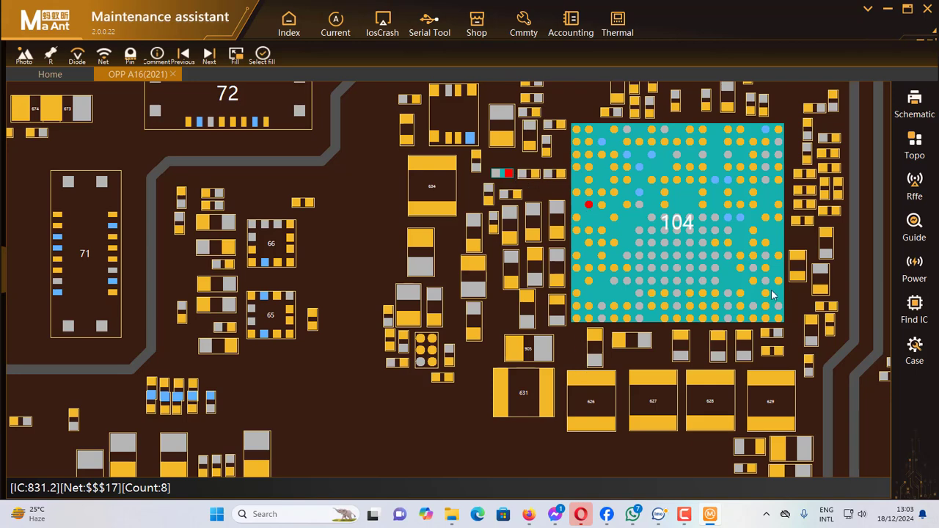
{"action": "left_click_drag", "start_coordinate": [791, 311], "coordinate": [757, 348]}
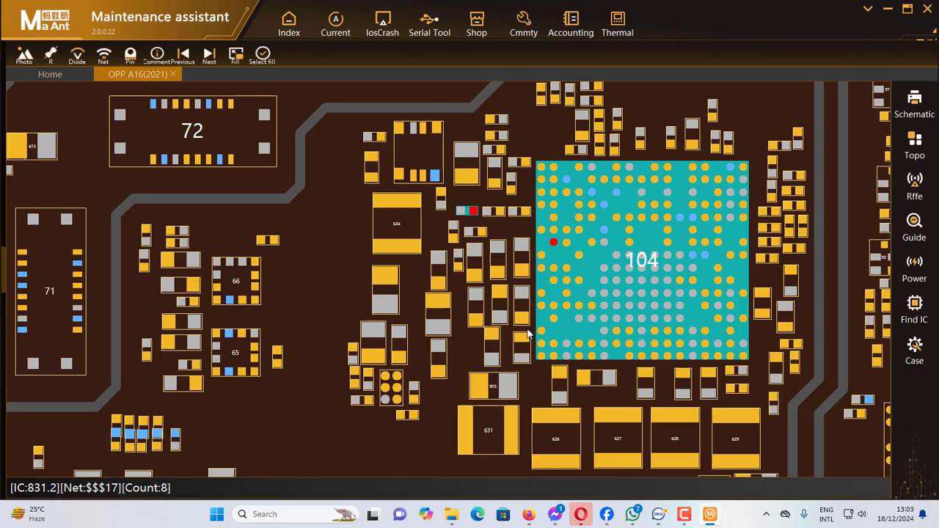
{"action": "left_click", "coordinate": [520, 320]}
{"action": "scroll", "coordinate": [583, 338], "scroll_direction": "down", "scroll_amount": 5}
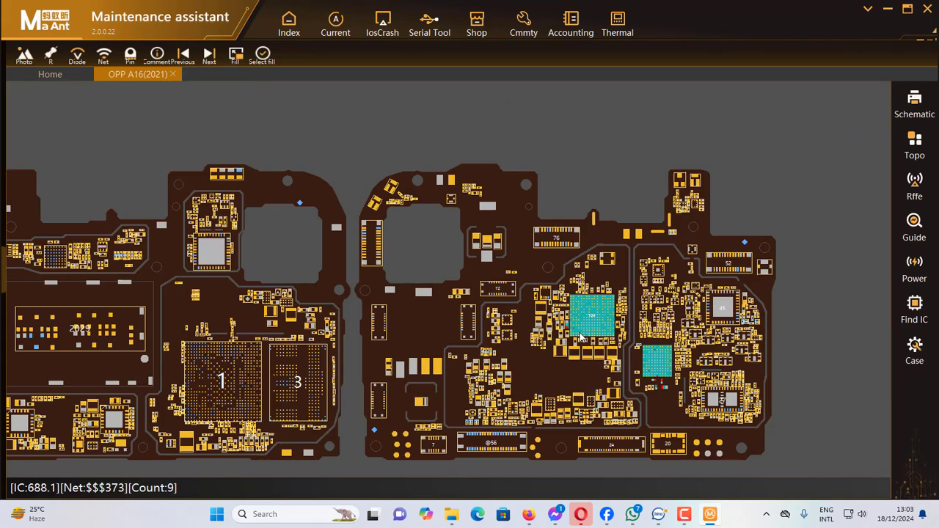
{"action": "scroll", "coordinate": [732, 400], "scroll_direction": "up", "scroll_amount": 2}
{"action": "scroll", "coordinate": [603, 370], "scroll_direction": "up", "scroll_amount": 4}
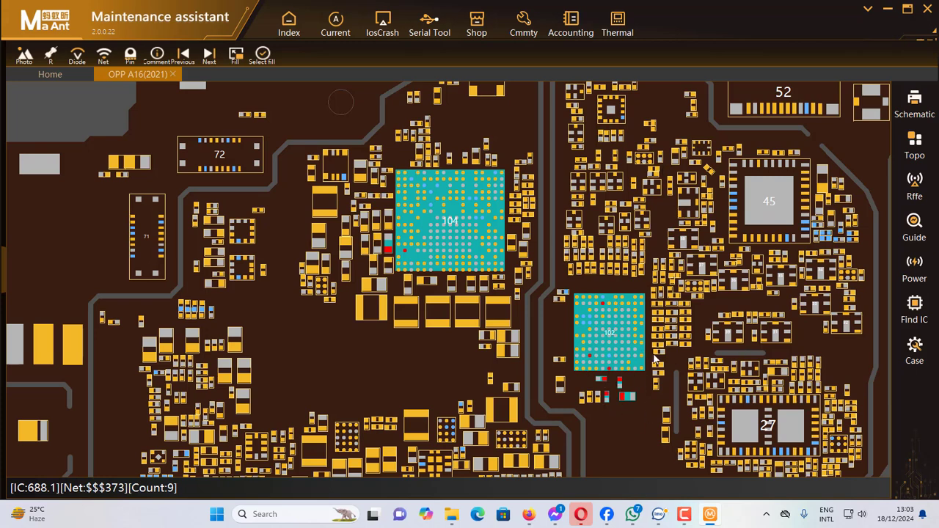
{"action": "left_click_drag", "start_coordinate": [635, 439], "coordinate": [634, 382]}
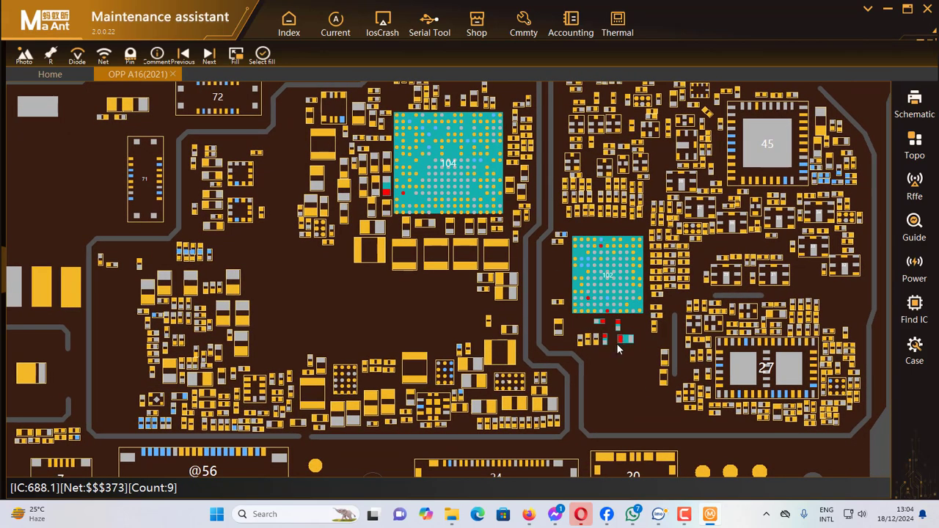
{"action": "scroll", "coordinate": [616, 344], "scroll_direction": "up", "scroll_amount": 3}
{"action": "left_click_drag", "start_coordinate": [608, 365], "coordinate": [445, 273]}
Zoom out until both board halves, including chips 1, 3 and 2029, are visible.
{"action": "scroll", "coordinate": [445, 273], "scroll_direction": "down", "scroll_amount": 2}
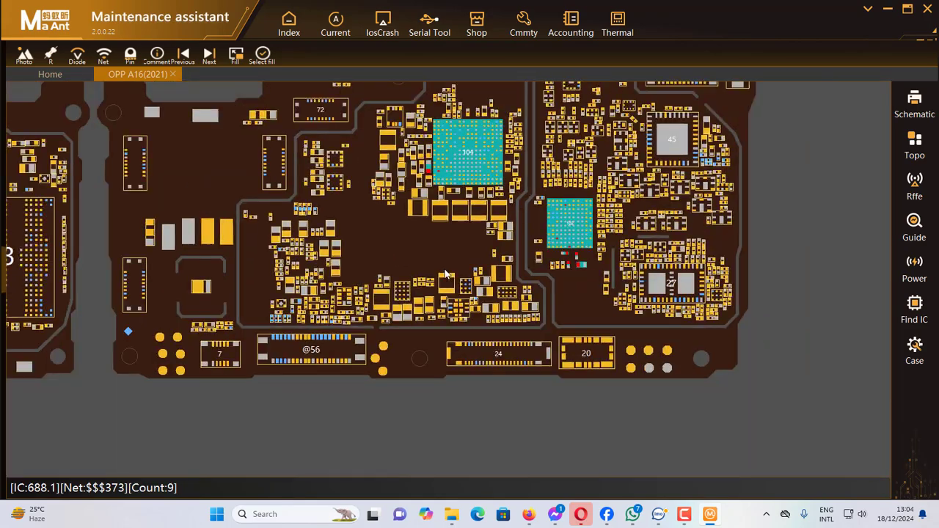
{"action": "left_click_drag", "start_coordinate": [253, 196], "coordinate": [740, 265]}
{"action": "left_click_drag", "start_coordinate": [575, 295], "coordinate": [234, 252]}
{"action": "scroll", "coordinate": [546, 257], "scroll_direction": "down", "scroll_amount": 3}
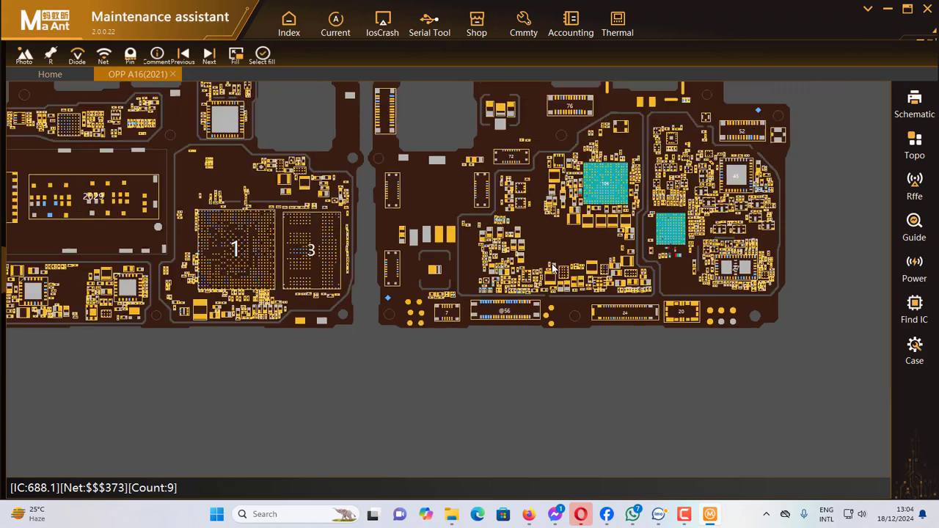
{"action": "left_click_drag", "start_coordinate": [560, 248], "coordinate": [592, 326]}
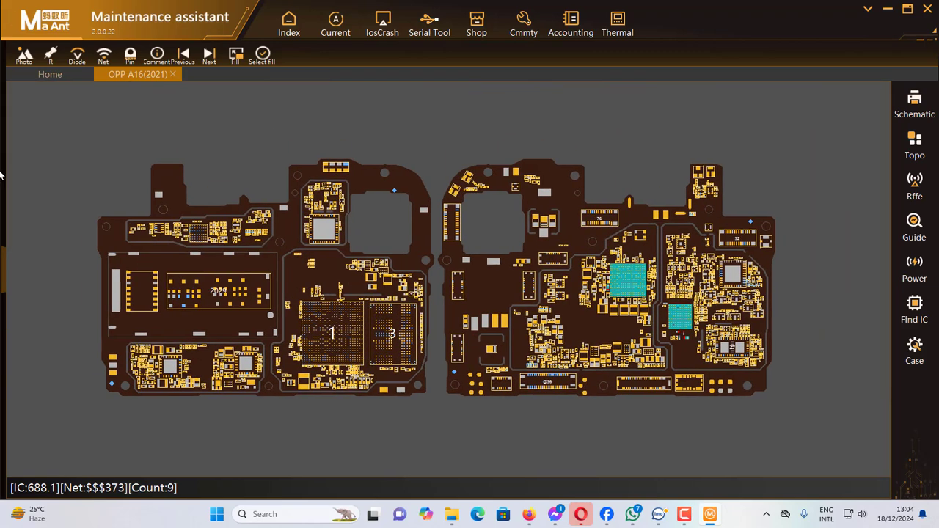
Collapse the OPP brand in the side Menu and close the OPP A16(2021) board tab.
{"action": "left_click", "coordinate": [5, 267]}
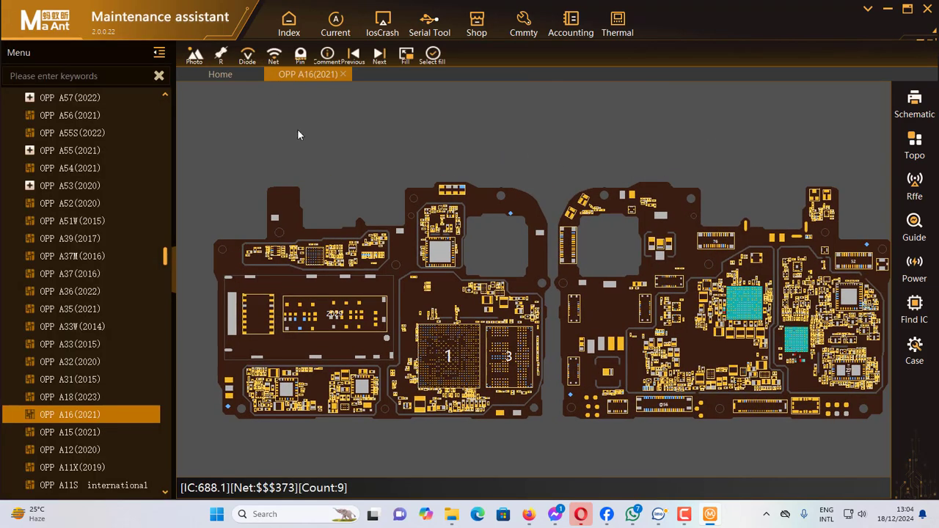
{"action": "mouse_move", "coordinate": [491, 152]}
{"action": "left_mouse_down"}
{"action": "mouse_move", "coordinate": [423, 138]}
{"action": "mouse_move", "coordinate": [496, 132]}
{"action": "mouse_move", "coordinate": [488, 134]}
{"action": "left_mouse_up"}
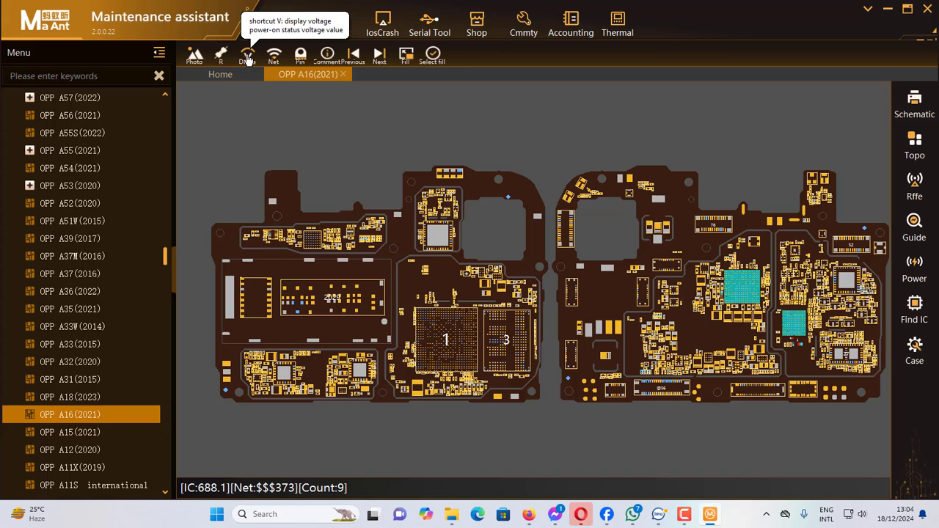
{"action": "scroll", "coordinate": [486, 191], "scroll_direction": "down", "scroll_amount": 3}
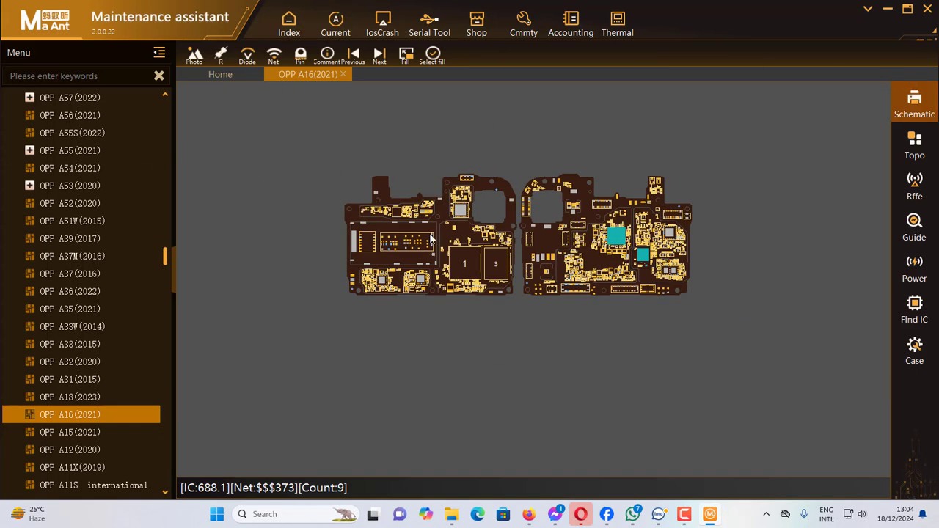
{"action": "scroll", "coordinate": [431, 238], "scroll_direction": "up", "scroll_amount": 4}
{"action": "scroll", "coordinate": [125, 245], "scroll_direction": "up", "scroll_amount": 10}
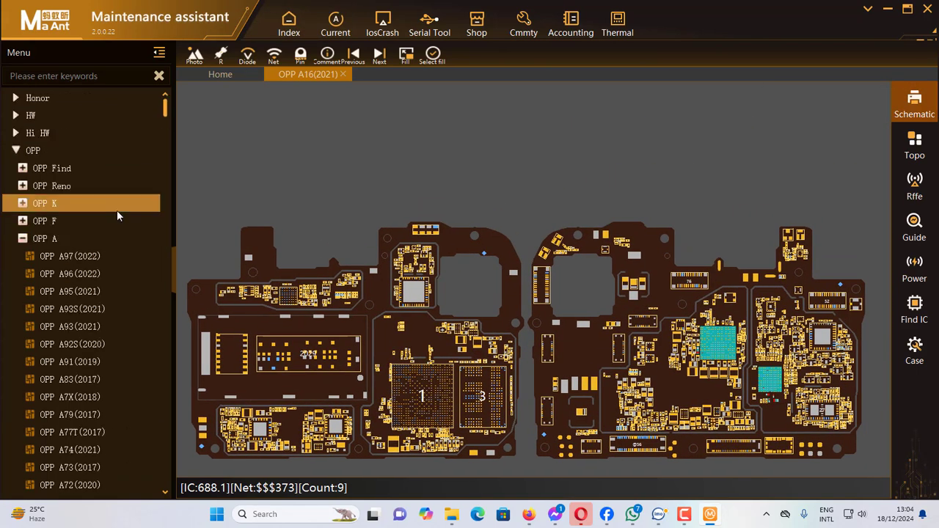
{"action": "left_click", "coordinate": [22, 156]}
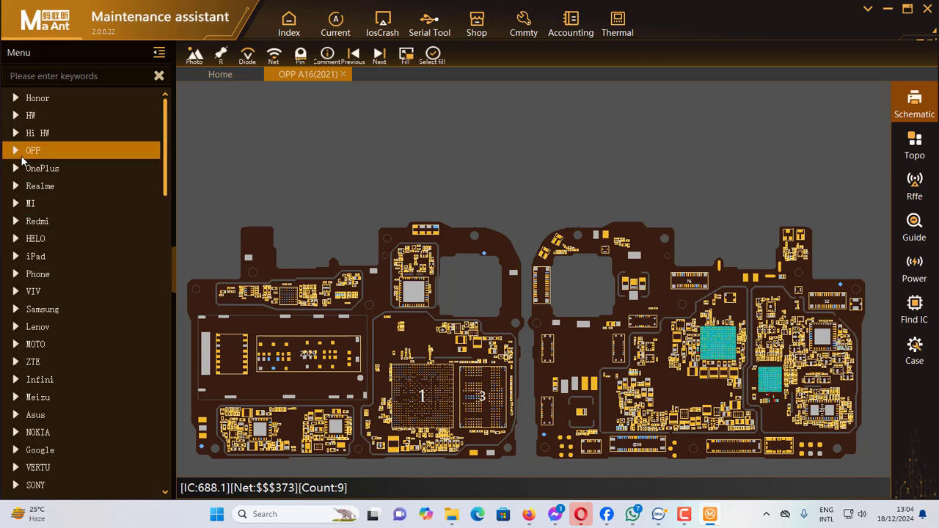
{"action": "scroll", "coordinate": [86, 277], "scroll_direction": "down", "scroll_amount": 1}
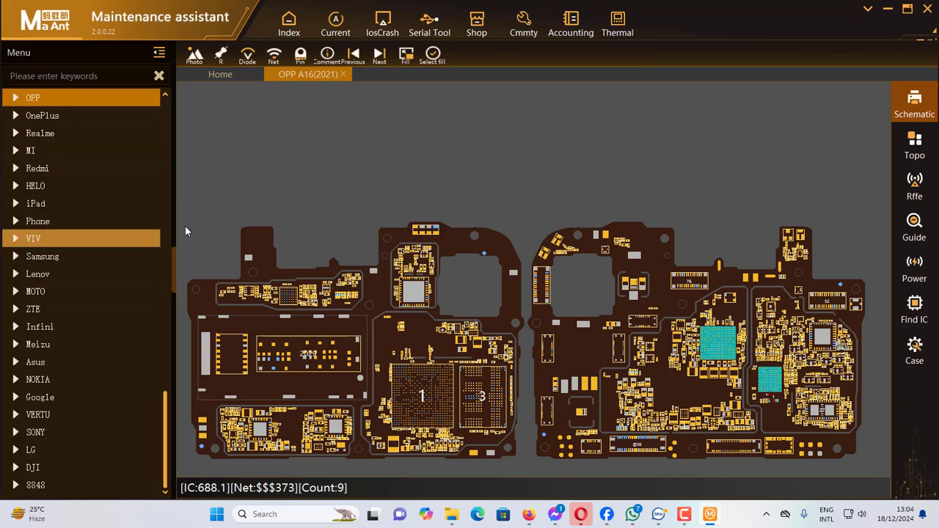
{"action": "left_click", "coordinate": [342, 74]}
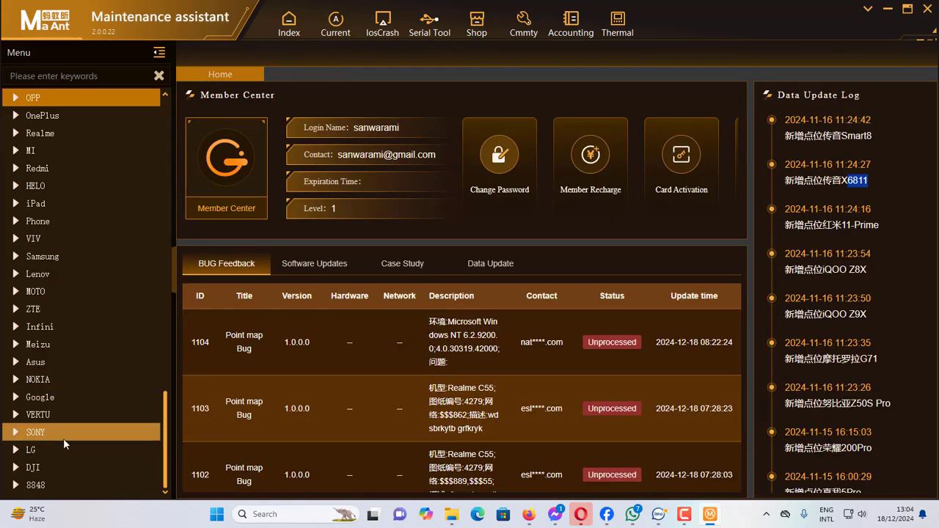
Expand Phone > iPhxne8P in the Menu and open the iPhxne8P_QC board.
{"action": "left_click", "coordinate": [15, 222]}
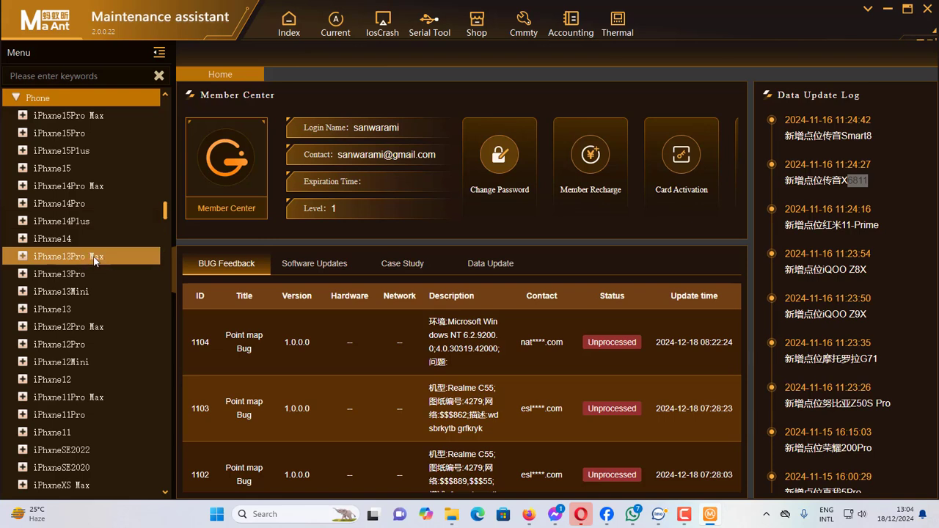
{"action": "scroll", "coordinate": [123, 270], "scroll_direction": "up", "scroll_amount": 3}
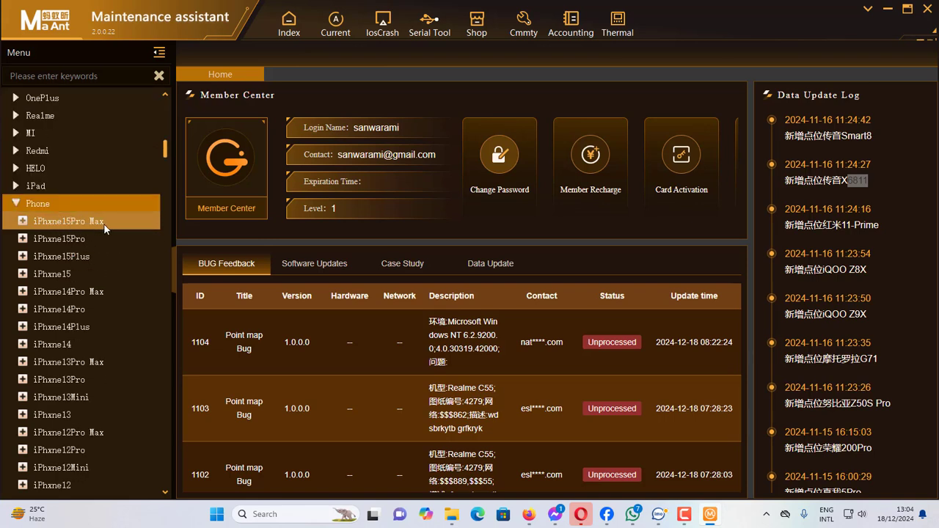
{"action": "scroll", "coordinate": [125, 278], "scroll_direction": "down", "scroll_amount": 5}
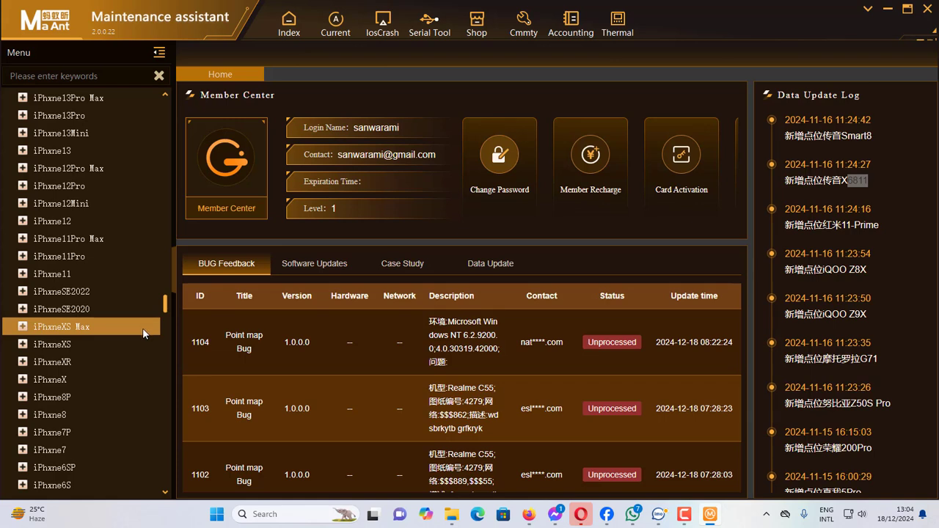
{"action": "left_click", "coordinate": [22, 396]}
{"action": "scroll", "coordinate": [58, 367], "scroll_direction": "down", "scroll_amount": 2}
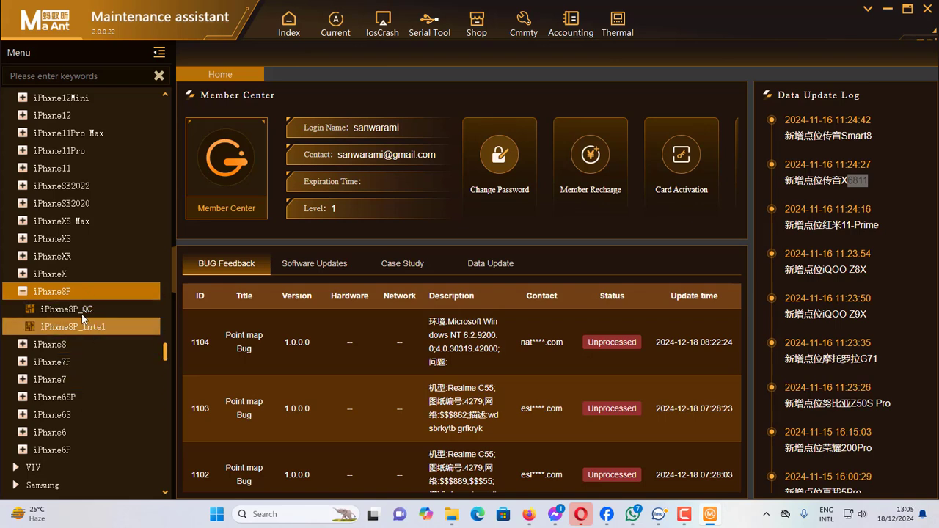
{"action": "left_click", "coordinate": [58, 311]}
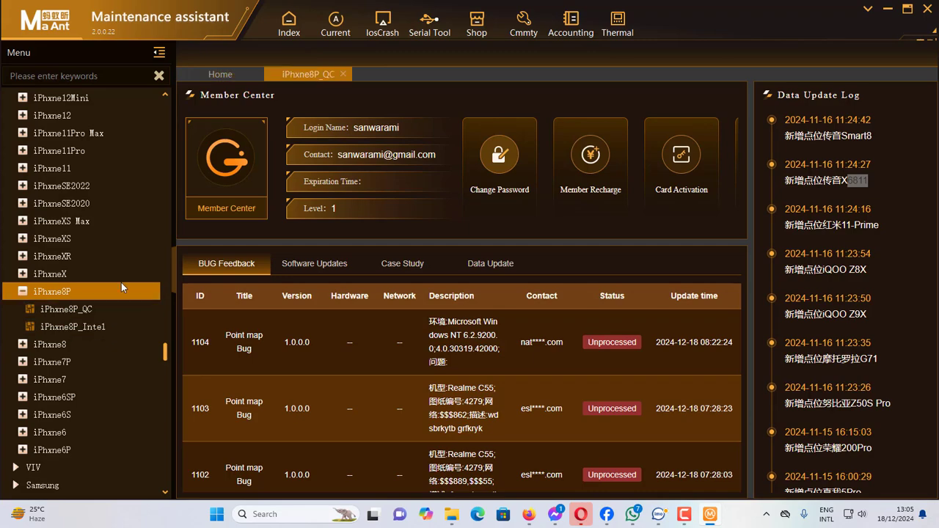
Zoom in and out on the iPhxne8P_QC board and pan it to the left.
{"action": "scroll", "coordinate": [693, 292], "scroll_direction": "up", "scroll_amount": 2}
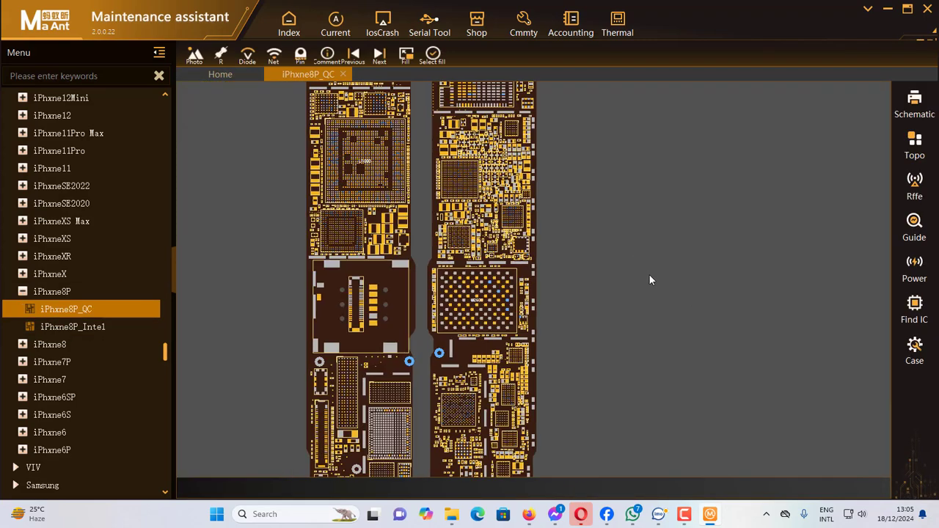
{"action": "scroll", "coordinate": [648, 273], "scroll_direction": "down", "scroll_amount": 3}
{"action": "scroll", "coordinate": [675, 297], "scroll_direction": "up", "scroll_amount": 5}
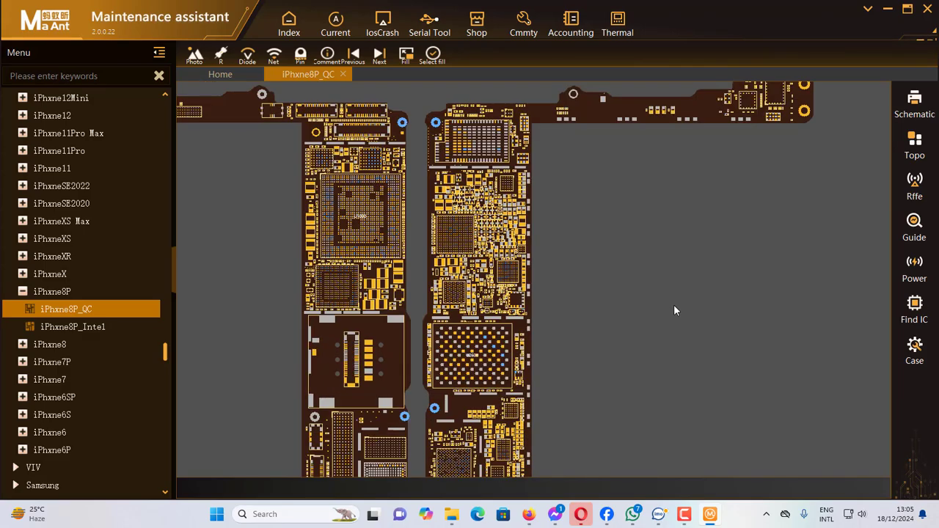
{"action": "scroll", "coordinate": [830, 344], "scroll_direction": "down", "scroll_amount": 5}
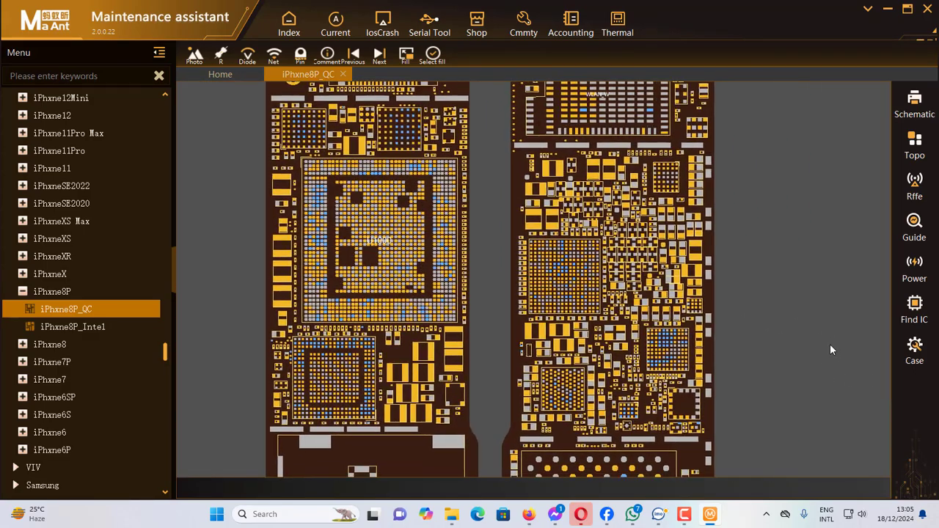
{"action": "left_click_drag", "start_coordinate": [834, 275], "coordinate": [621, 302]}
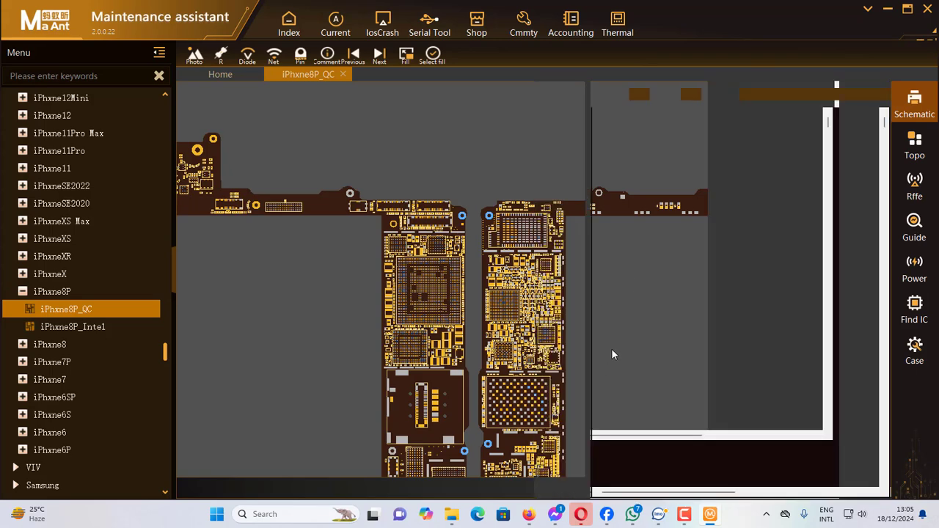
Scroll the schematic to page 3's ZRB Caps and Global R/C Alternates tables.
{"action": "scroll", "coordinate": [759, 275], "scroll_direction": "down", "scroll_amount": 3, "text": "ctrl"}
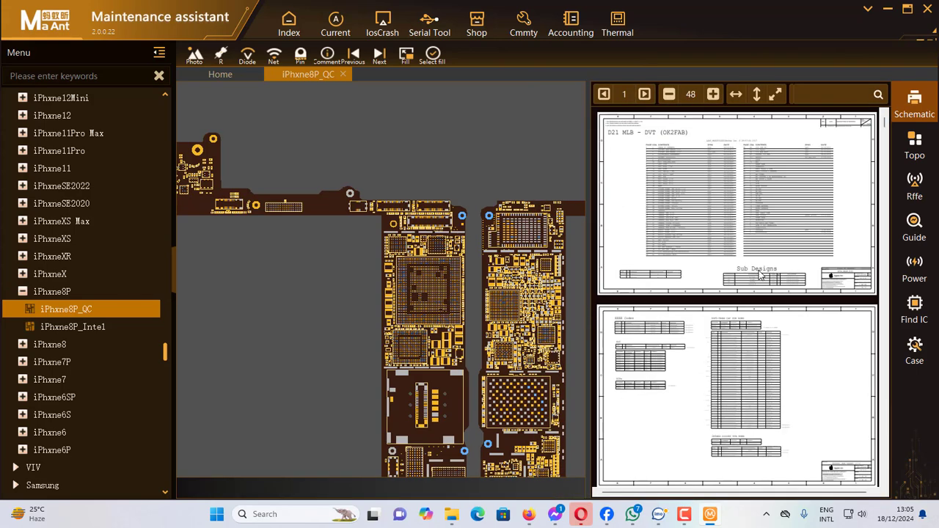
{"action": "scroll", "coordinate": [763, 293], "scroll_direction": "down", "scroll_amount": 6}
{"action": "scroll", "coordinate": [759, 293], "scroll_direction": "up", "scroll_amount": 5, "text": "ctrl"}
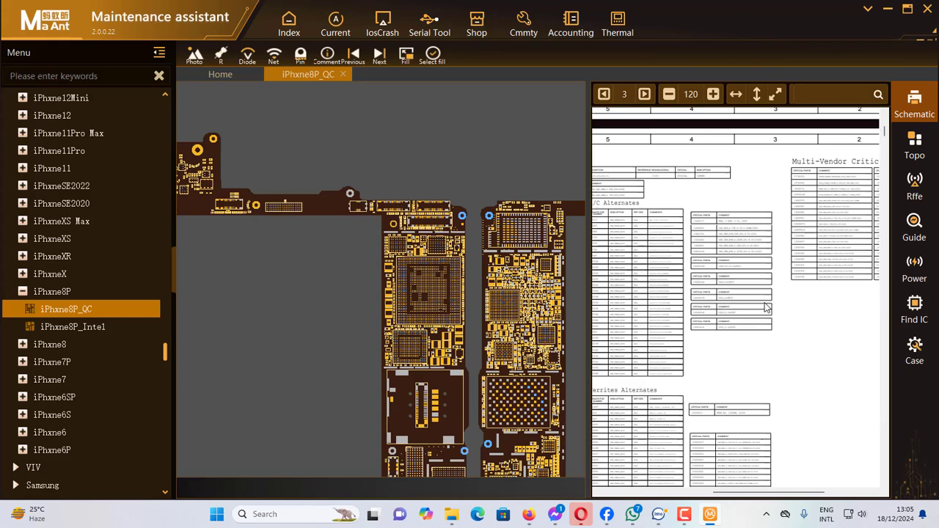
{"action": "scroll", "coordinate": [759, 293], "scroll_direction": "down", "scroll_amount": 6}
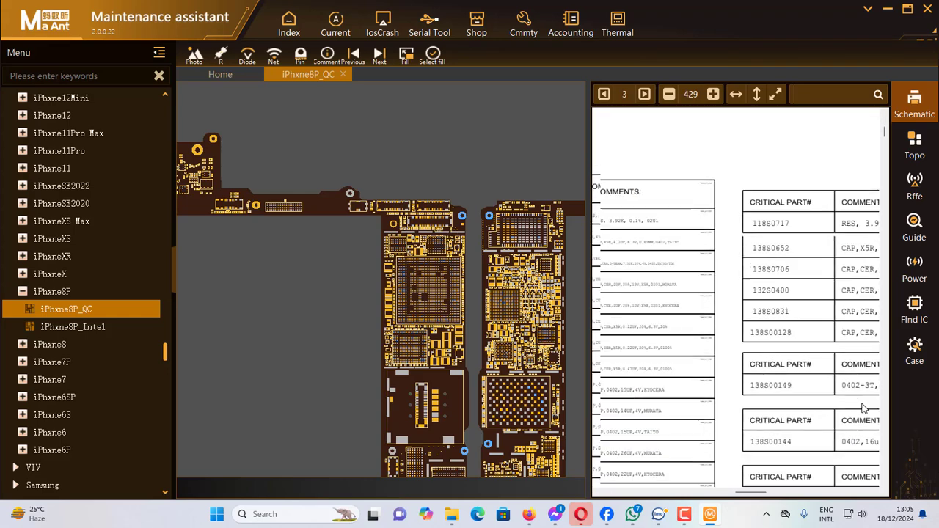
{"action": "scroll", "coordinate": [747, 277], "scroll_direction": "up", "scroll_amount": 5}
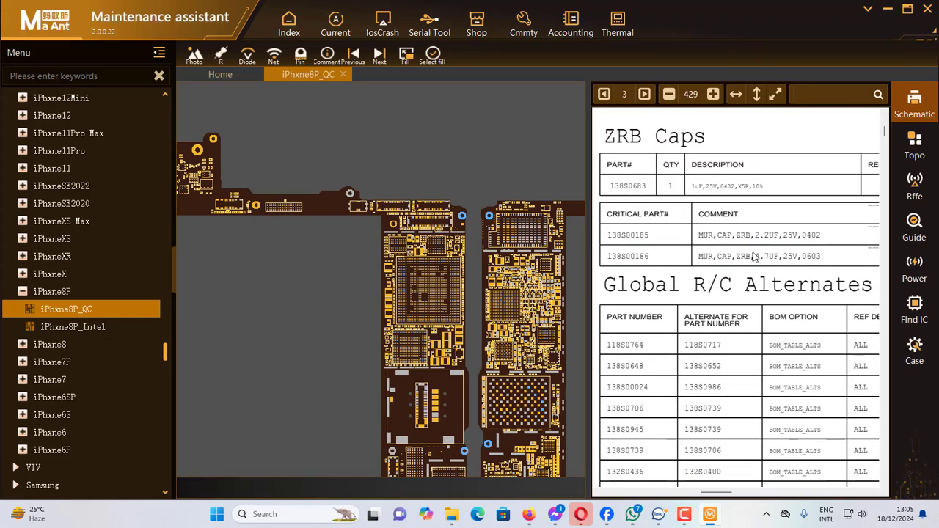
{"action": "scroll", "coordinate": [735, 243], "scroll_direction": "down", "scroll_amount": 2, "text": "ctrl"}
{"action": "scroll", "coordinate": [730, 272], "scroll_direction": "down", "scroll_amount": 2, "text": "ctrl"}
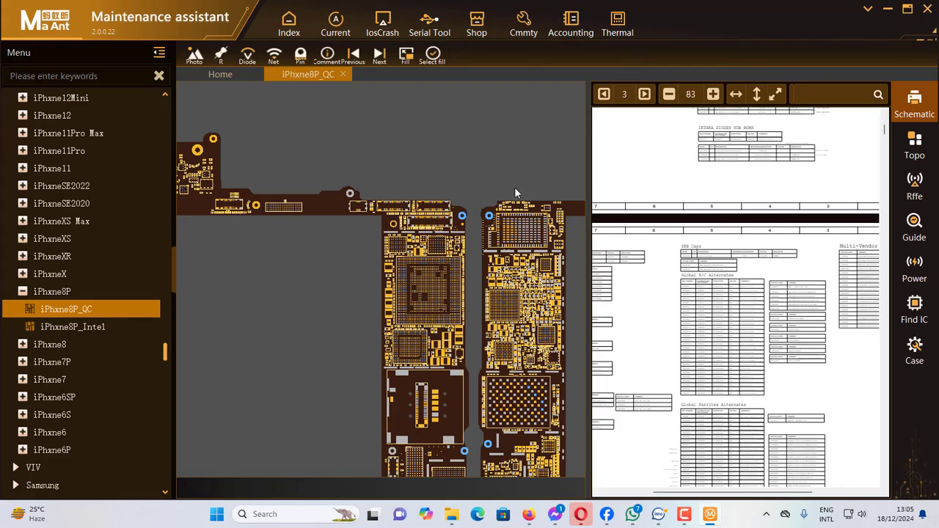
Close the schematic panel and zoom in on chip U2600 and the components above it.
{"action": "left_click", "coordinate": [914, 106]}
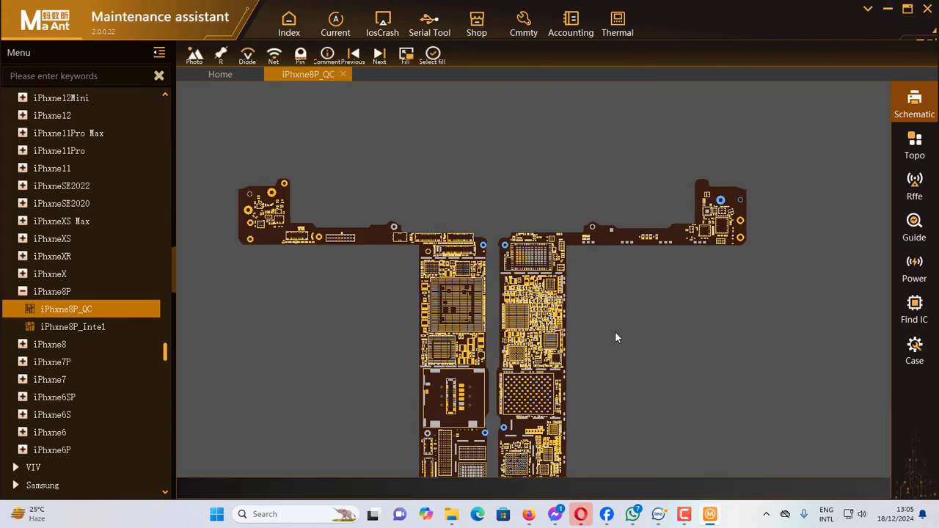
{"action": "scroll", "coordinate": [614, 332], "scroll_direction": "up", "scroll_amount": 3}
{"action": "scroll", "coordinate": [741, 217], "scroll_direction": "down", "scroll_amount": 3}
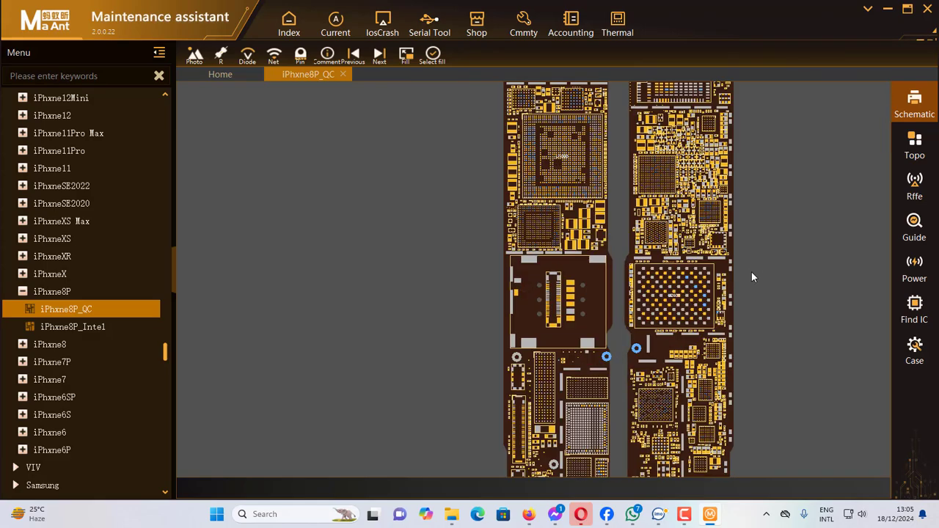
{"action": "scroll", "coordinate": [569, 344], "scroll_direction": "up", "scroll_amount": 3}
{"action": "scroll", "coordinate": [879, 282], "scroll_direction": "down", "scroll_amount": 2}
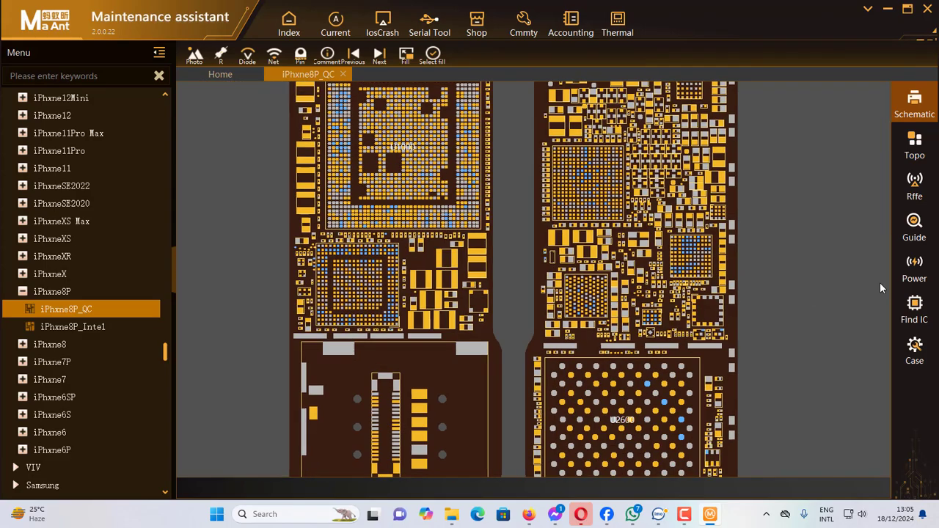
{"action": "scroll", "coordinate": [743, 247], "scroll_direction": "up", "scroll_amount": 4}
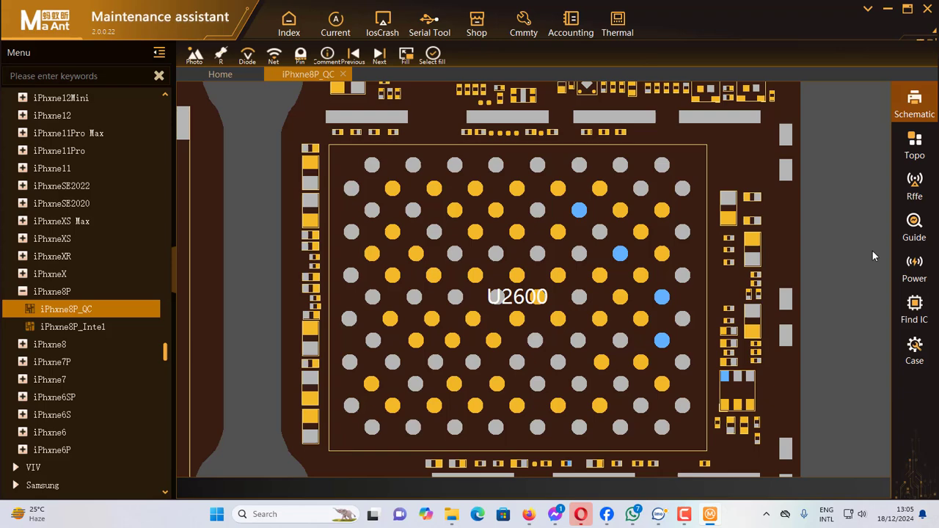
{"action": "left_click_drag", "start_coordinate": [872, 251], "coordinate": [875, 375]}
{"action": "left_click_drag", "start_coordinate": [858, 321], "coordinate": [862, 191]}
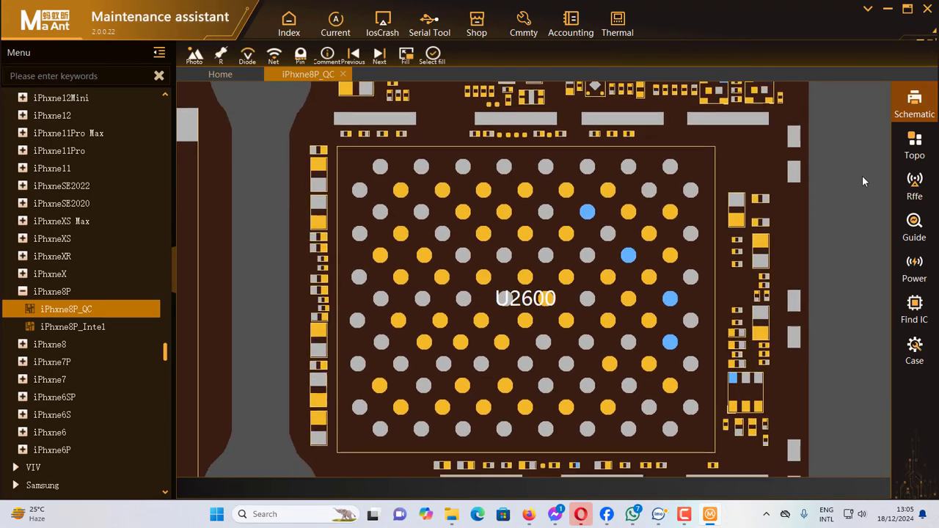
{"action": "scroll", "coordinate": [523, 141], "scroll_direction": "up", "scroll_amount": 1}
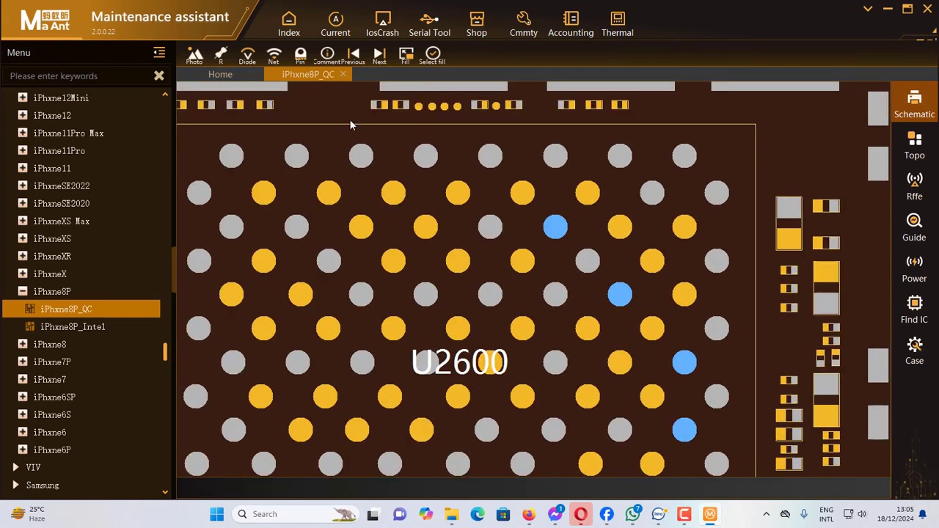
{"action": "scroll", "coordinate": [366, 236], "scroll_direction": "up", "scroll_amount": 2}
Select C2611 to highlight net PP1V8_IO and centre chip U2600 in view.
{"action": "left_click", "coordinate": [408, 251]}
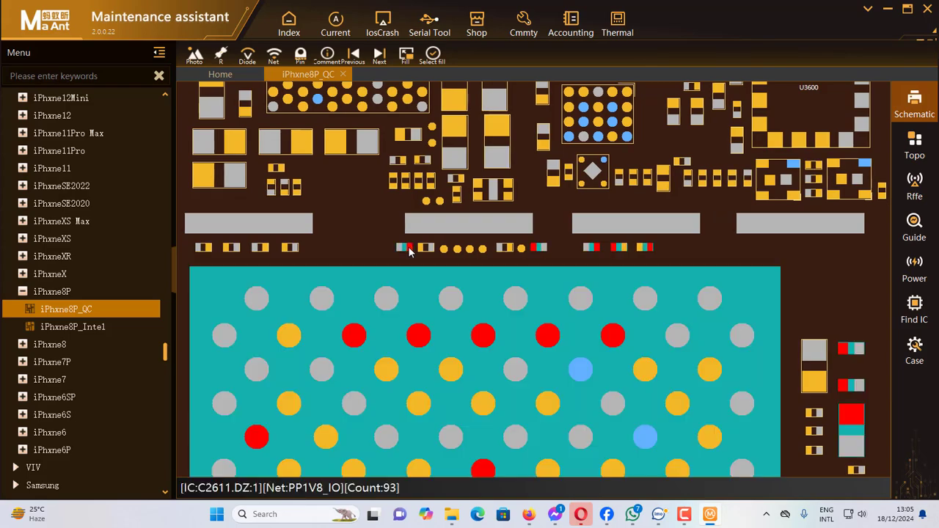
{"action": "scroll", "coordinate": [550, 282], "scroll_direction": "down", "scroll_amount": 3}
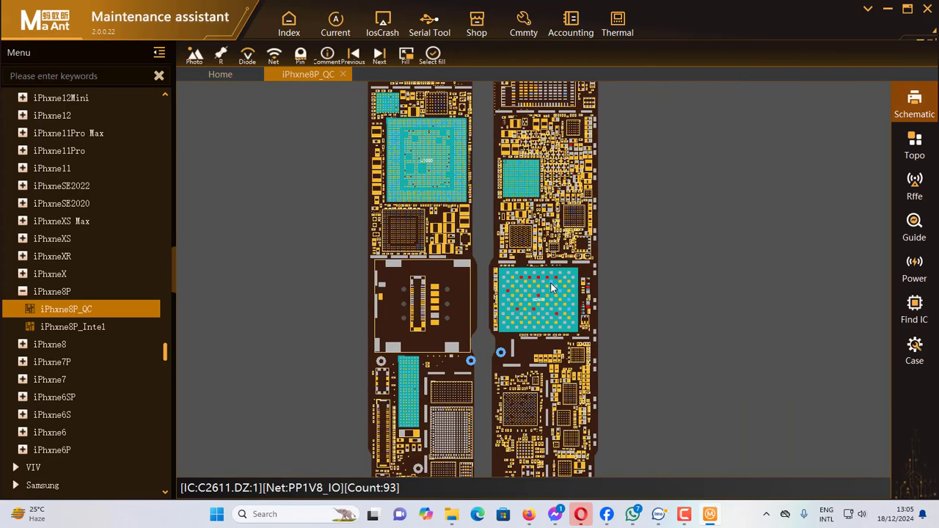
{"action": "scroll", "coordinate": [464, 198], "scroll_direction": "up", "scroll_amount": 2}
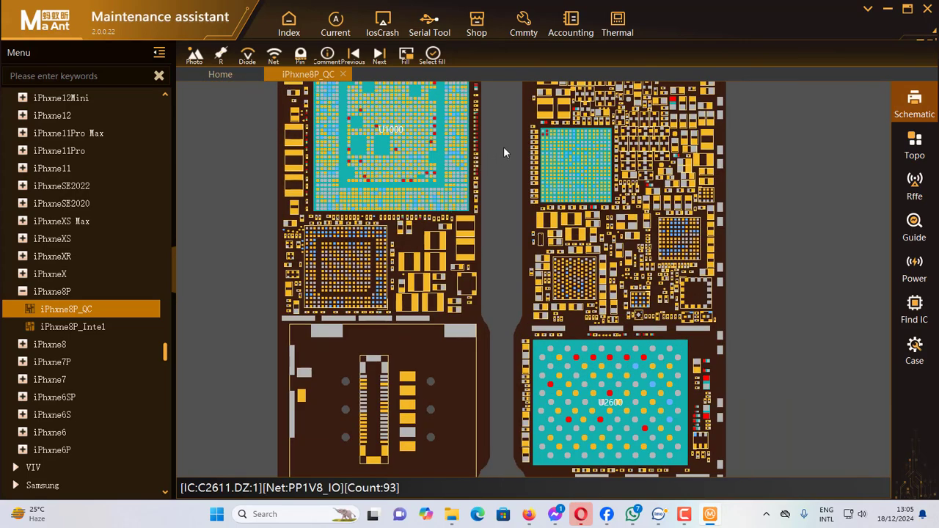
{"action": "left_click_drag", "start_coordinate": [503, 146], "coordinate": [514, 255]}
{"action": "left_click_drag", "start_coordinate": [795, 268], "coordinate": [720, 122]}
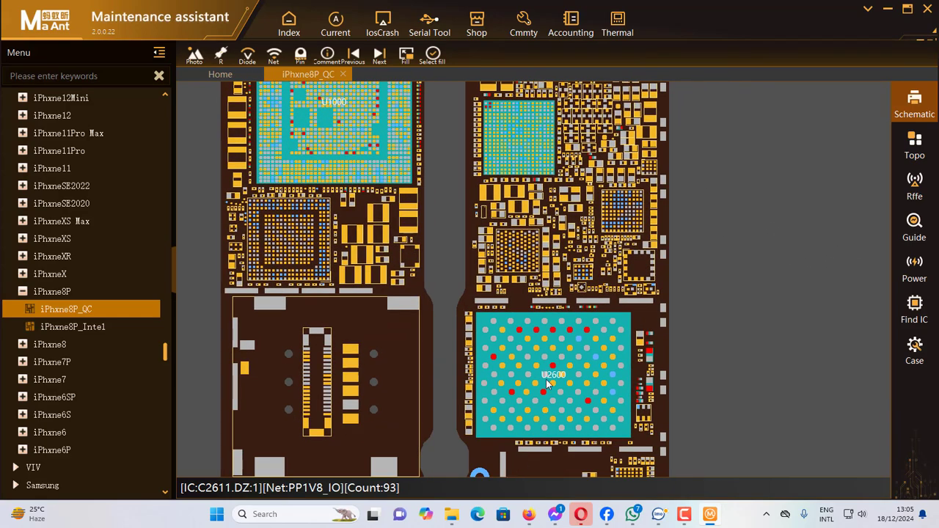
{"action": "scroll", "coordinate": [543, 316], "scroll_direction": "up", "scroll_amount": 5}
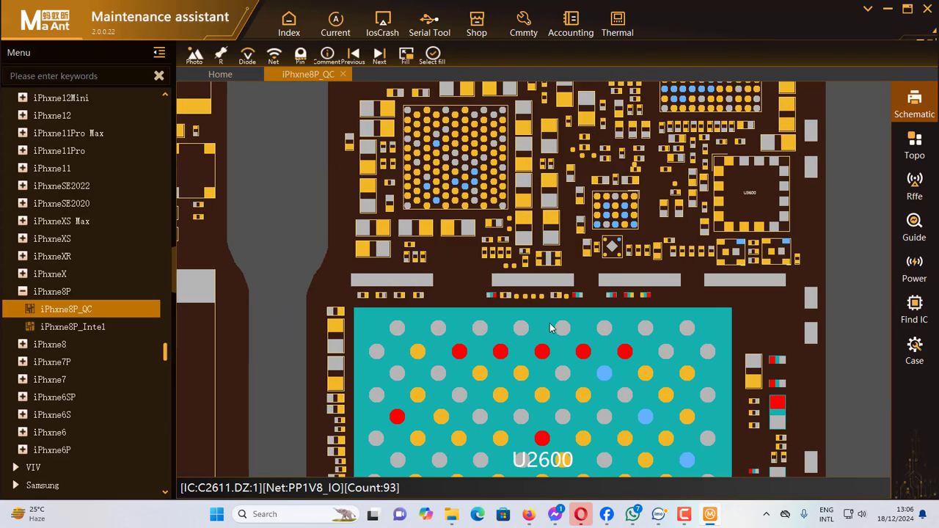
{"action": "scroll", "coordinate": [427, 241], "scroll_direction": "down", "scroll_amount": 5}
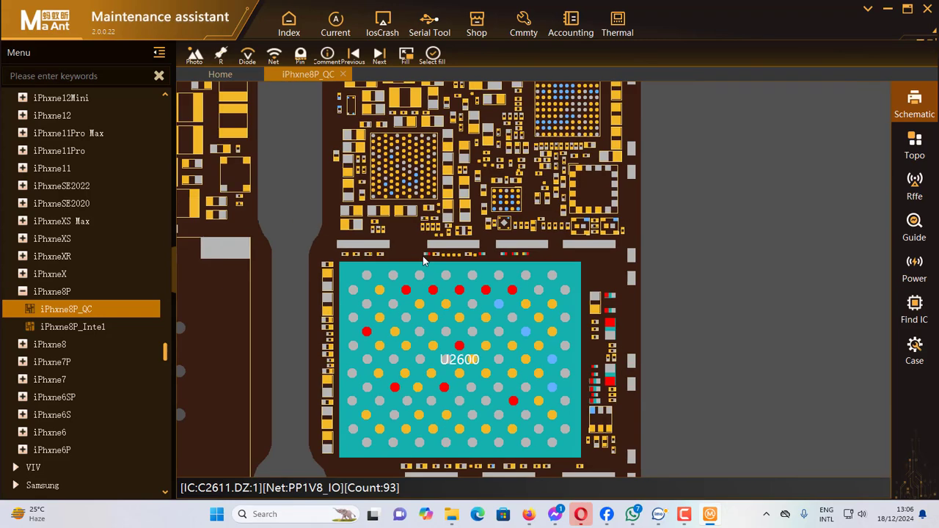
{"action": "scroll", "coordinate": [608, 293], "scroll_direction": "down", "scroll_amount": 1}
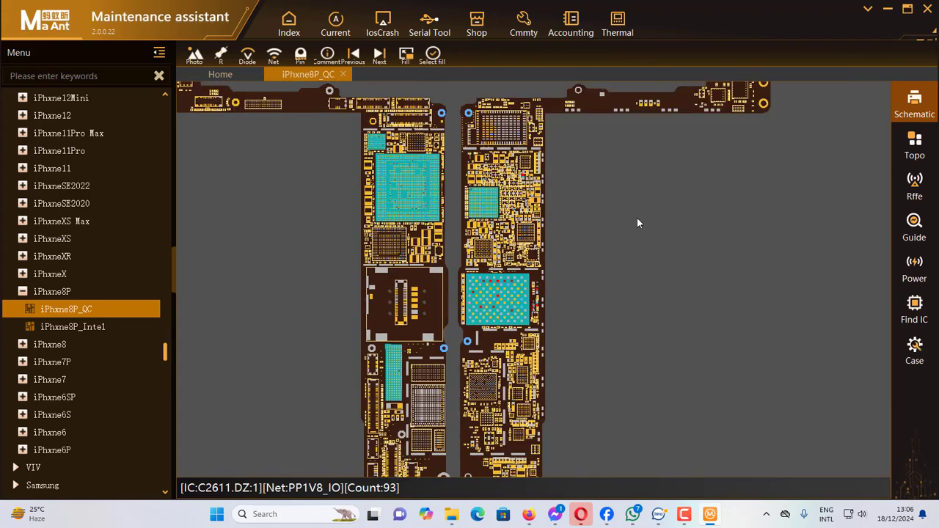
Collapse the model list, pan the board right and down, and reopen the Menu panel.
{"action": "left_click", "coordinate": [159, 52]}
{"action": "scroll", "coordinate": [456, 264], "scroll_direction": "down", "scroll_amount": 1}
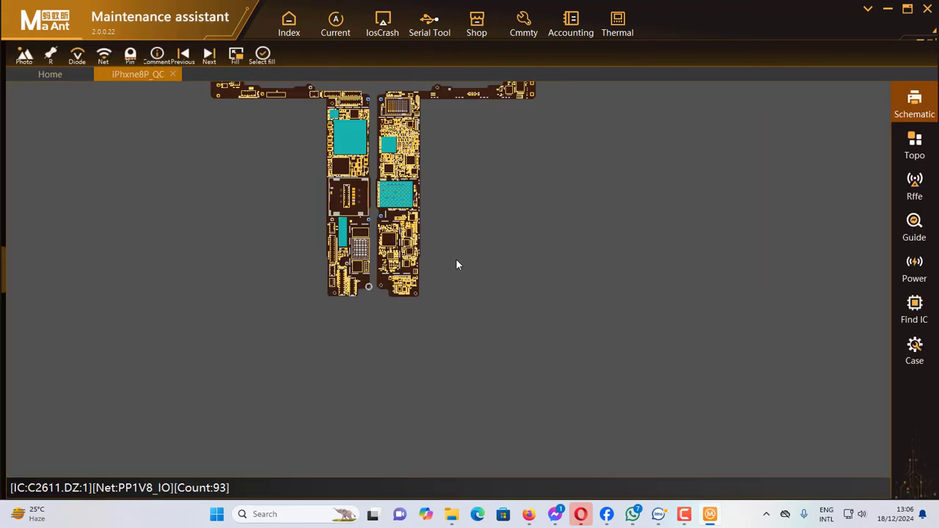
{"action": "scroll", "coordinate": [456, 264], "scroll_direction": "up", "scroll_amount": 4}
{"action": "scroll", "coordinate": [386, 221], "scroll_direction": "down", "scroll_amount": 2}
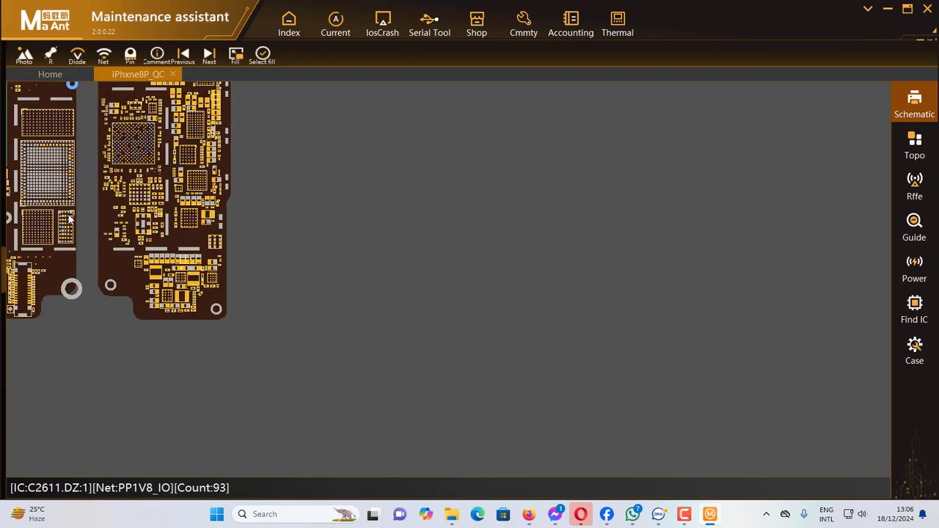
{"action": "left_click_drag", "start_coordinate": [69, 218], "coordinate": [550, 317]}
{"action": "left_click_drag", "start_coordinate": [189, 317], "coordinate": [299, 377]}
{"action": "left_click_drag", "start_coordinate": [383, 232], "coordinate": [260, 421]}
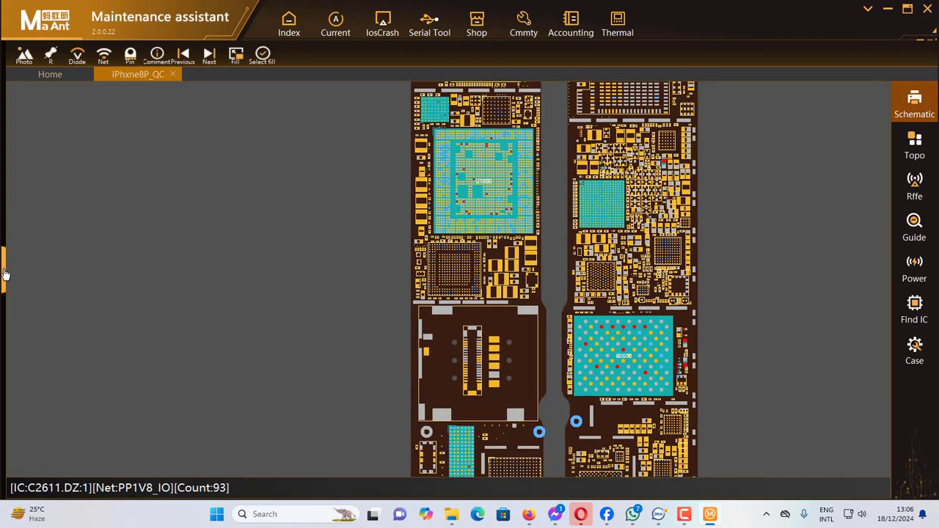
{"action": "left_click", "coordinate": [3, 274]}
Close the iPhxne8P_QC board tab and collapse the iPhxne8P and Phone lists.
{"action": "left_click", "coordinate": [342, 74]}
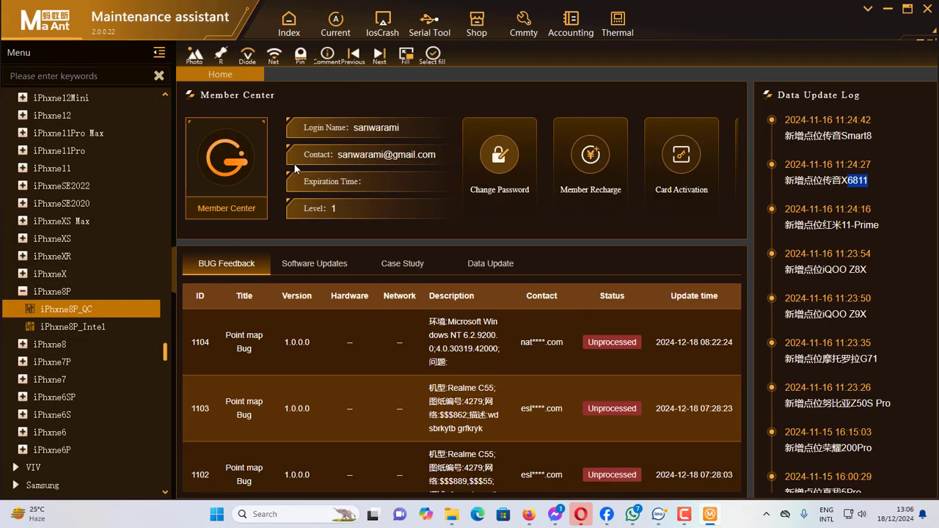
{"action": "left_click", "coordinate": [22, 292]}
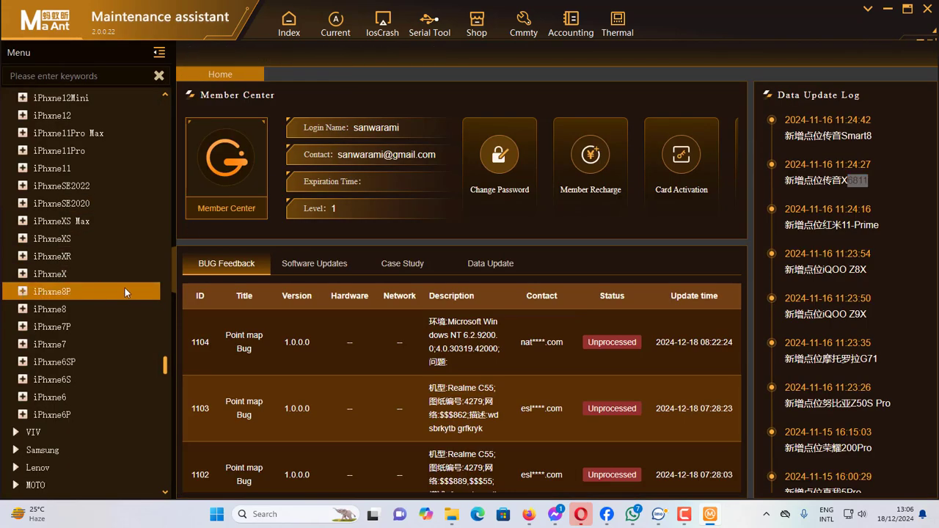
{"action": "scroll", "coordinate": [128, 290], "scroll_direction": "down", "scroll_amount": 1}
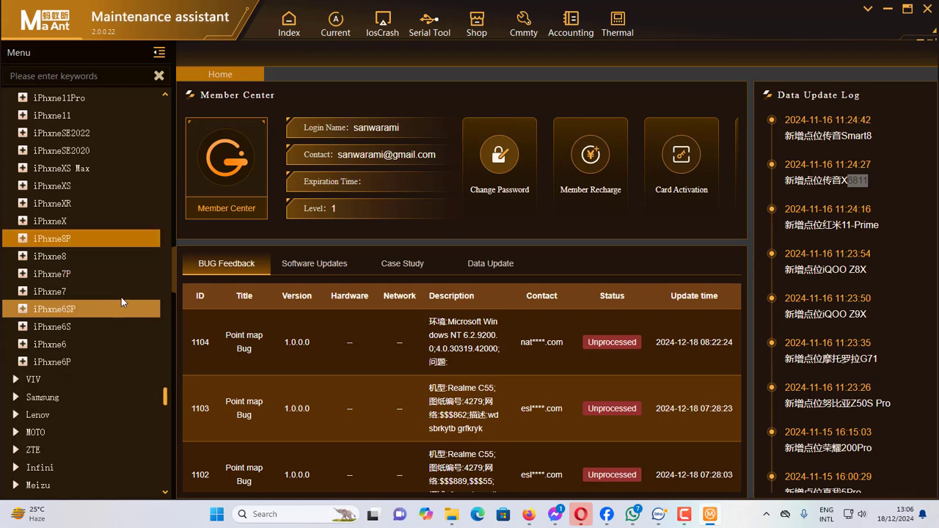
{"action": "scroll", "coordinate": [88, 257], "scroll_direction": "up", "scroll_amount": 9}
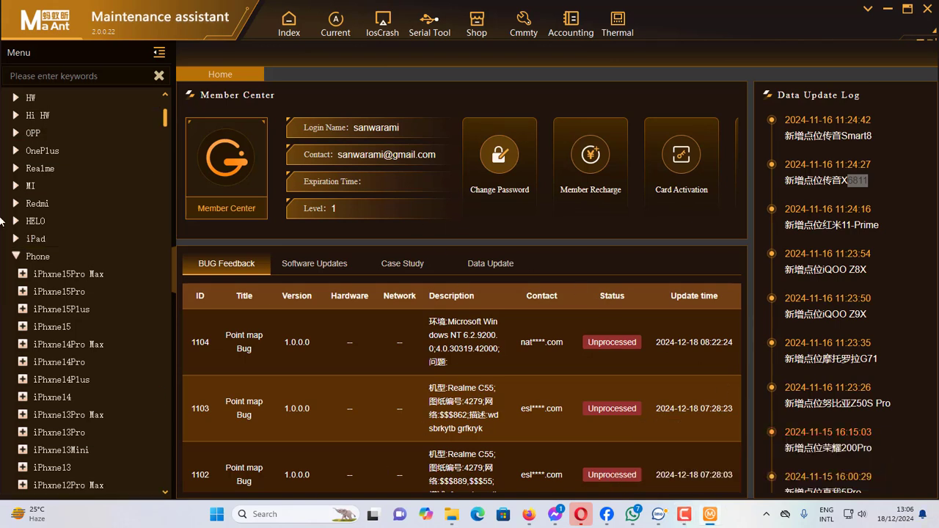
{"action": "left_click", "coordinate": [20, 258]}
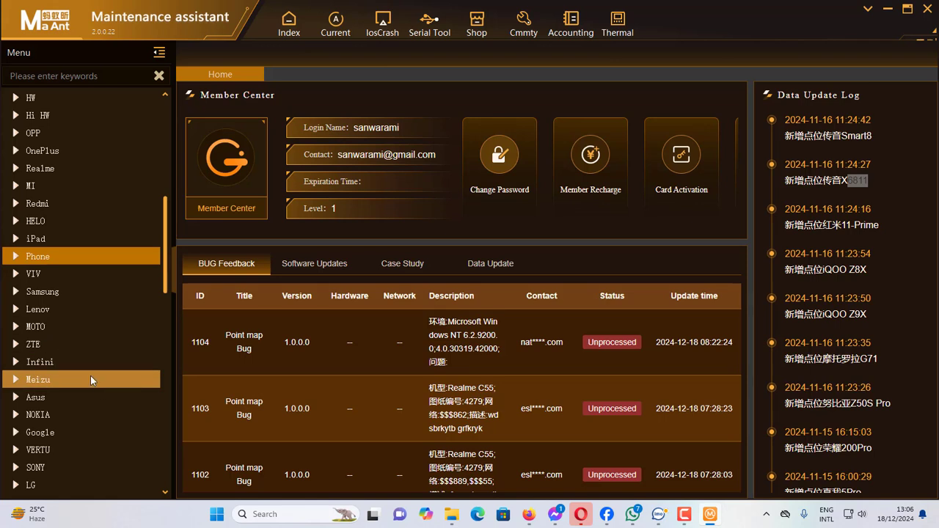
Expand Infini > Infini Series and open the Infini X655C board.
{"action": "scroll", "coordinate": [59, 369], "scroll_direction": "down", "scroll_amount": 1}
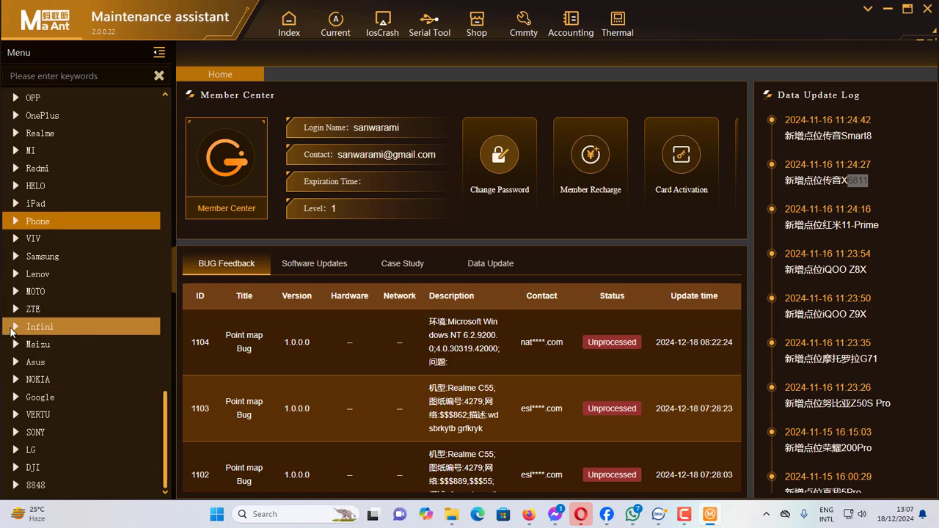
{"action": "left_click", "coordinate": [74, 327]}
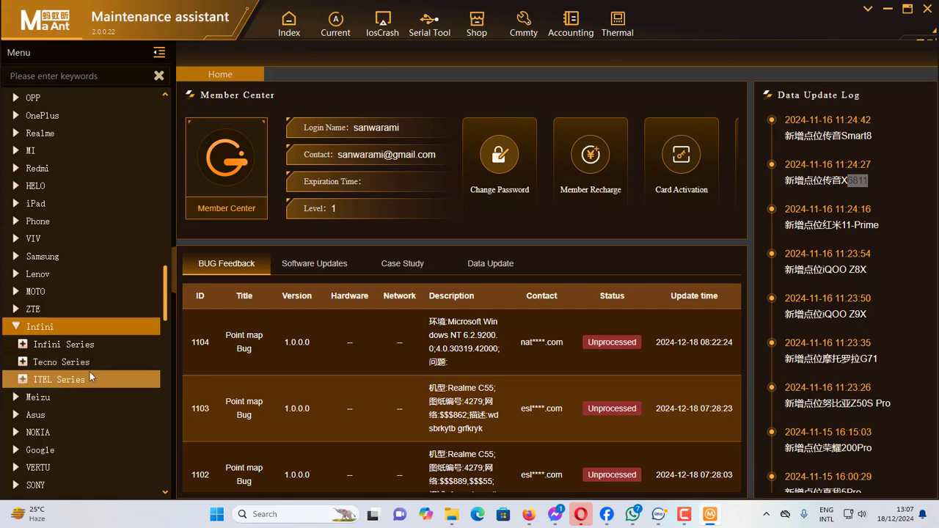
{"action": "left_click", "coordinate": [23, 344]}
{"action": "scroll", "coordinate": [131, 368], "scroll_direction": "down", "scroll_amount": 2}
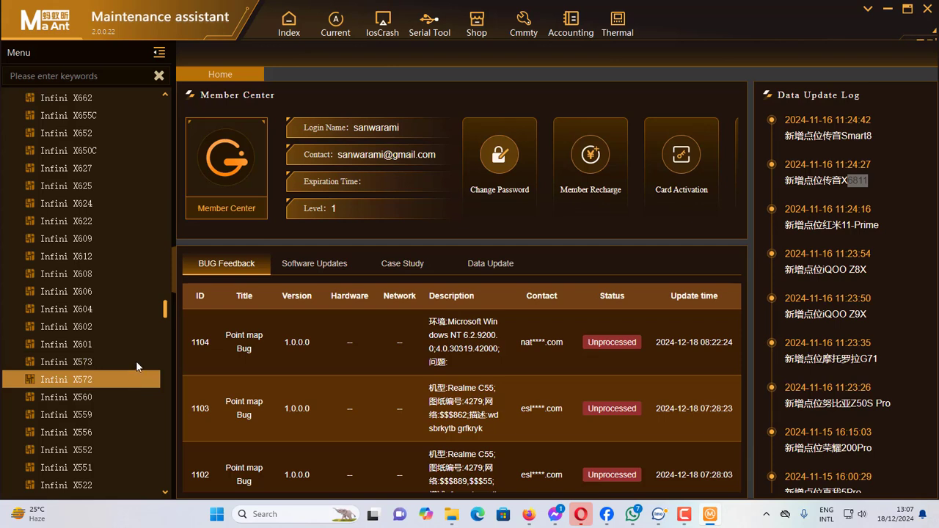
{"action": "scroll", "coordinate": [134, 347], "scroll_direction": "up", "scroll_amount": 3}
{"action": "scroll", "coordinate": [136, 330], "scroll_direction": "down", "scroll_amount": 2}
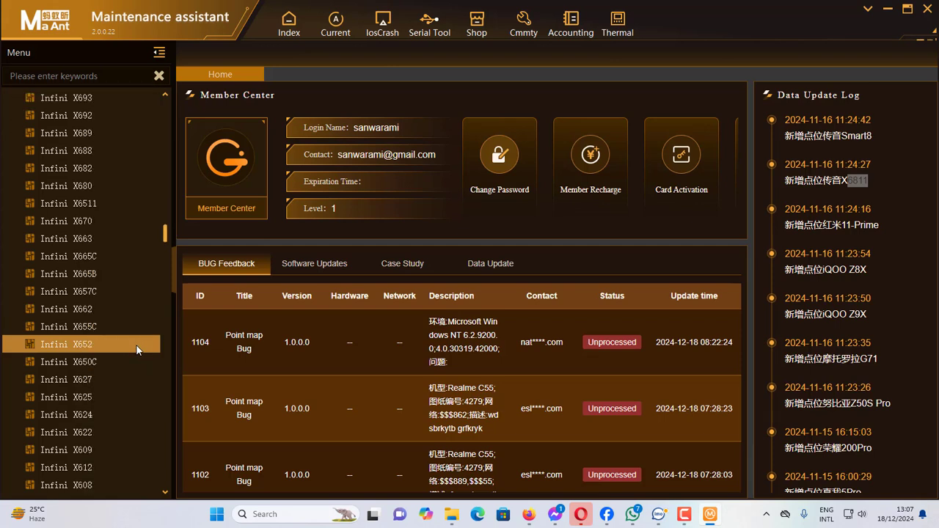
{"action": "left_click", "coordinate": [29, 331]}
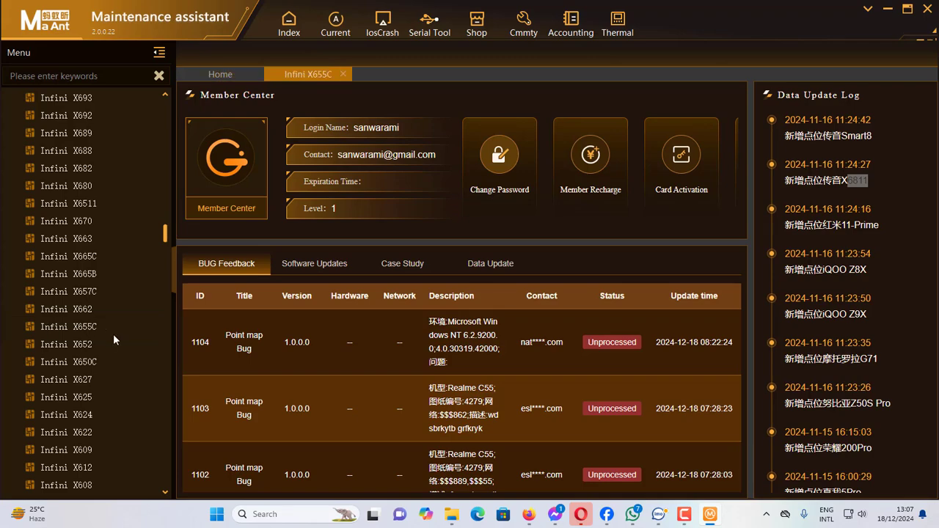
Select C4026.2 to highlight net $$$252 with its 46 connected points.
{"action": "scroll", "coordinate": [460, 192], "scroll_direction": "up", "scroll_amount": 2}
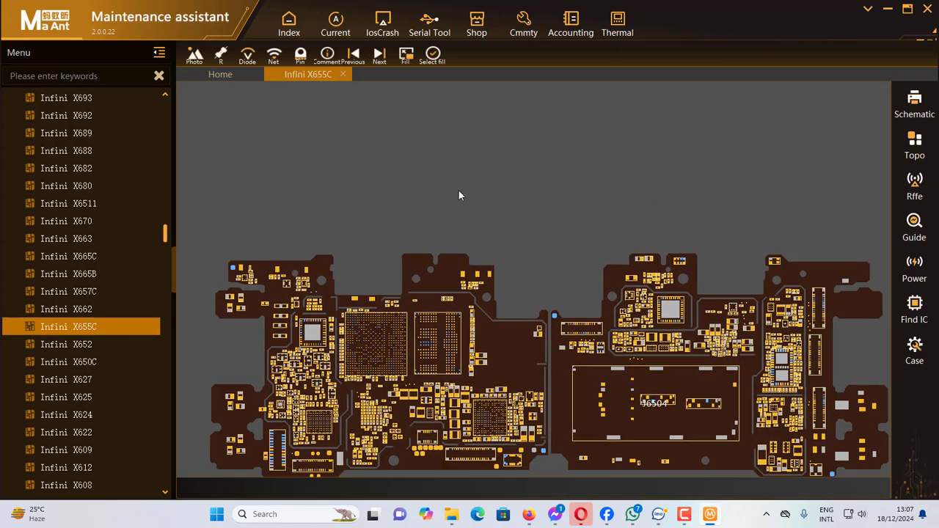
{"action": "scroll", "coordinate": [574, 342], "scroll_direction": "down", "scroll_amount": 3}
{"action": "scroll", "coordinate": [461, 275], "scroll_direction": "up", "scroll_amount": 5}
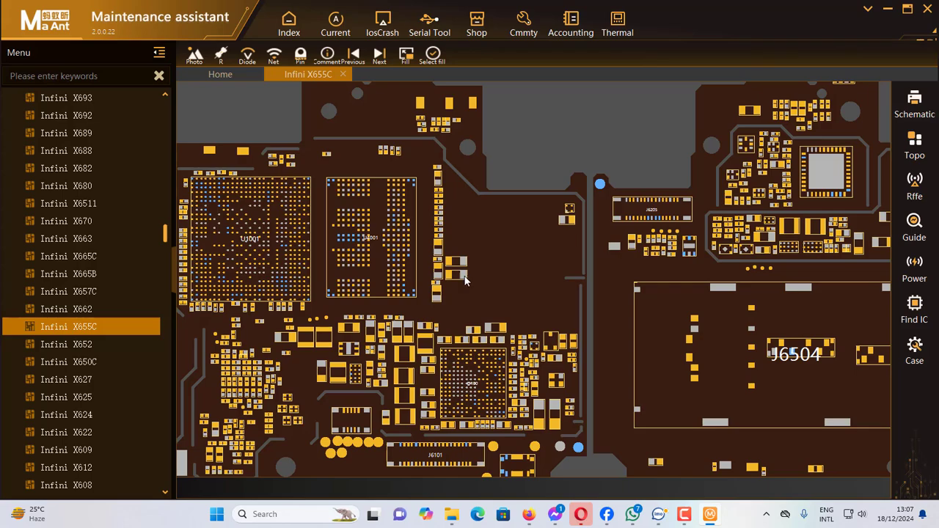
{"action": "left_click", "coordinate": [449, 278]}
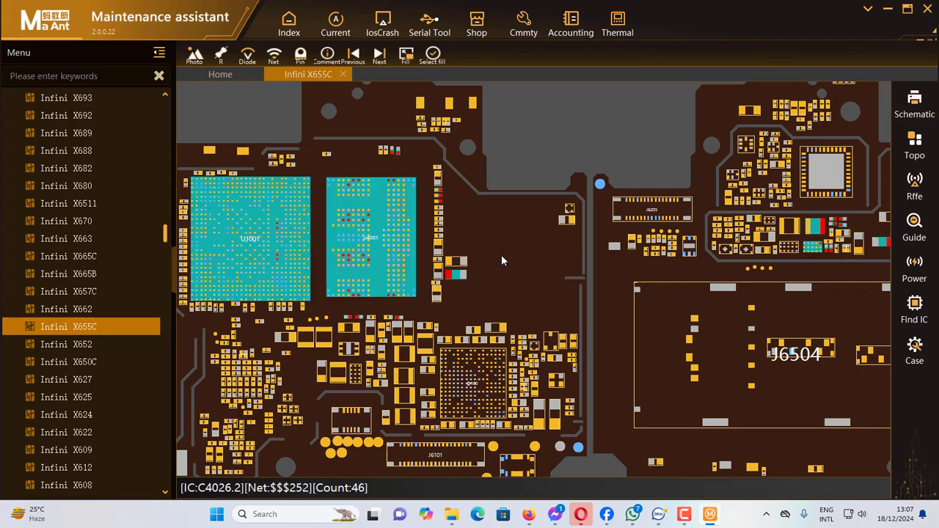
{"action": "scroll", "coordinate": [540, 289], "scroll_direction": "down", "scroll_amount": 3}
{"action": "scroll", "coordinate": [502, 292], "scroll_direction": "up", "scroll_amount": 3}
{"action": "scroll", "coordinate": [501, 247], "scroll_direction": "up", "scroll_amount": 2}
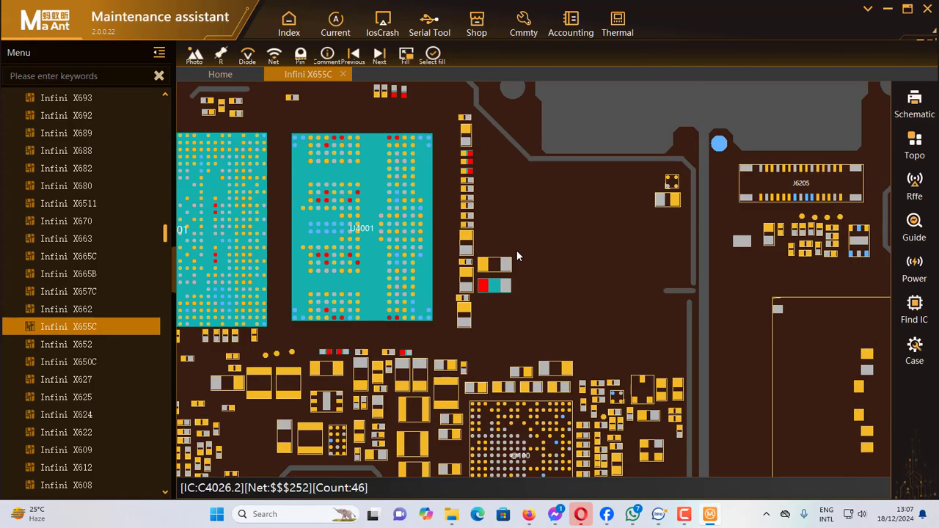
Pan to the J6205 and J6504 area, close the schematic panel and zoom out.
{"action": "left_click_drag", "start_coordinate": [591, 280], "coordinate": [317, 267]}
{"action": "left_click_drag", "start_coordinate": [694, 256], "coordinate": [485, 306]}
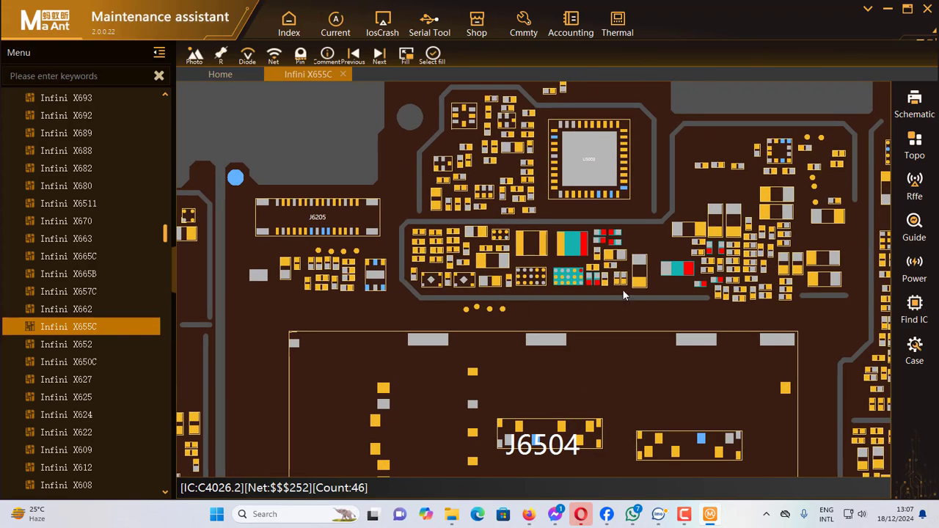
{"action": "scroll", "coordinate": [623, 288], "scroll_direction": "down", "scroll_amount": 5}
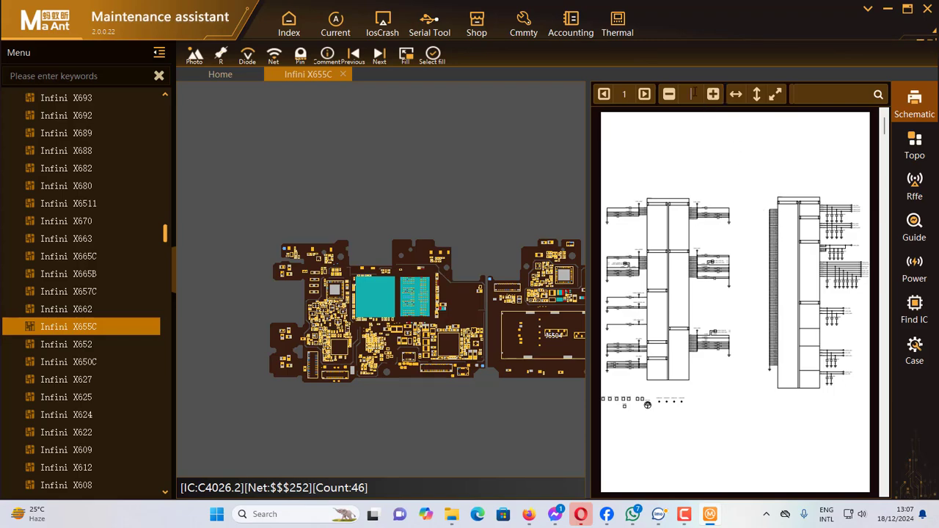
{"action": "scroll", "coordinate": [315, 229], "scroll_direction": "up", "scroll_amount": 5}
{"action": "left_click", "coordinate": [913, 106]}
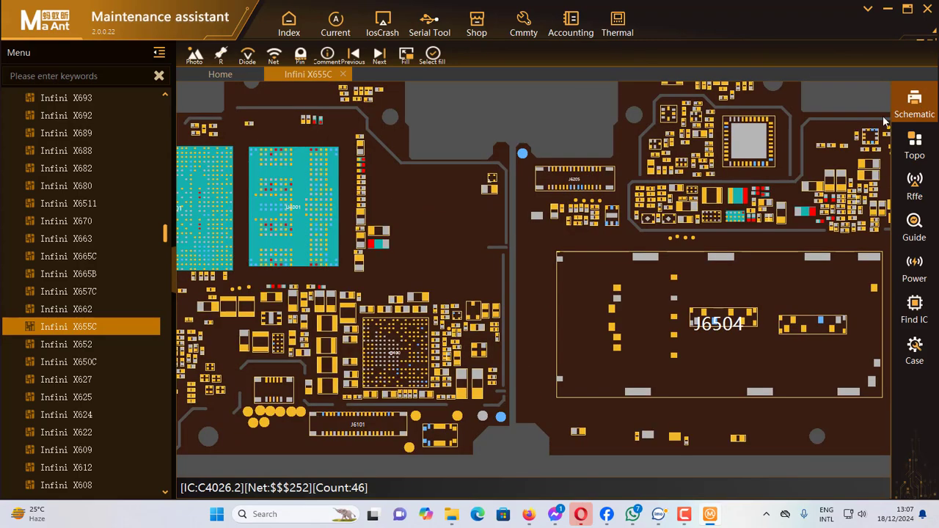
{"action": "scroll", "coordinate": [454, 149], "scroll_direction": "down", "scroll_amount": 6}
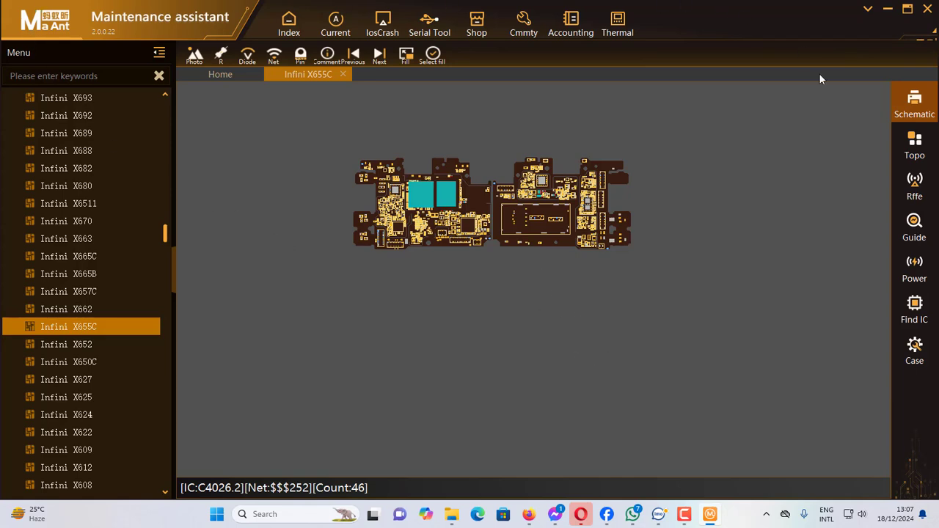
Open the Infini X665C board with the model list hidden, and center the board in the view.
{"action": "left_click", "coordinate": [66, 256]}
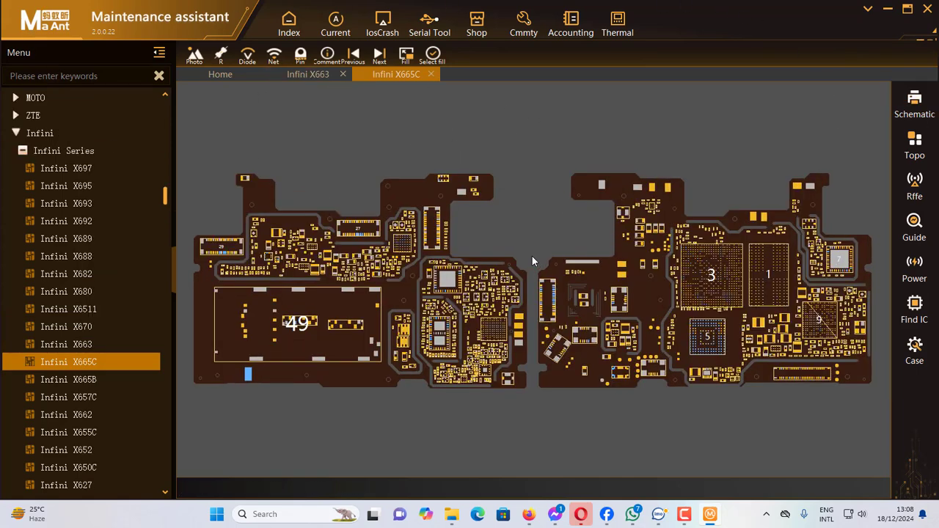
{"action": "left_click", "coordinate": [160, 52]}
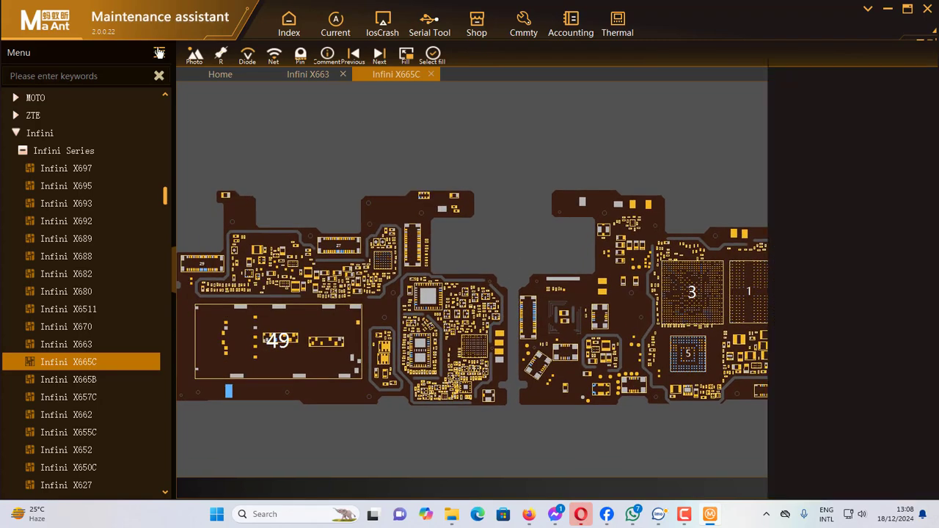
{"action": "left_click_drag", "start_coordinate": [313, 157], "coordinate": [453, 151]}
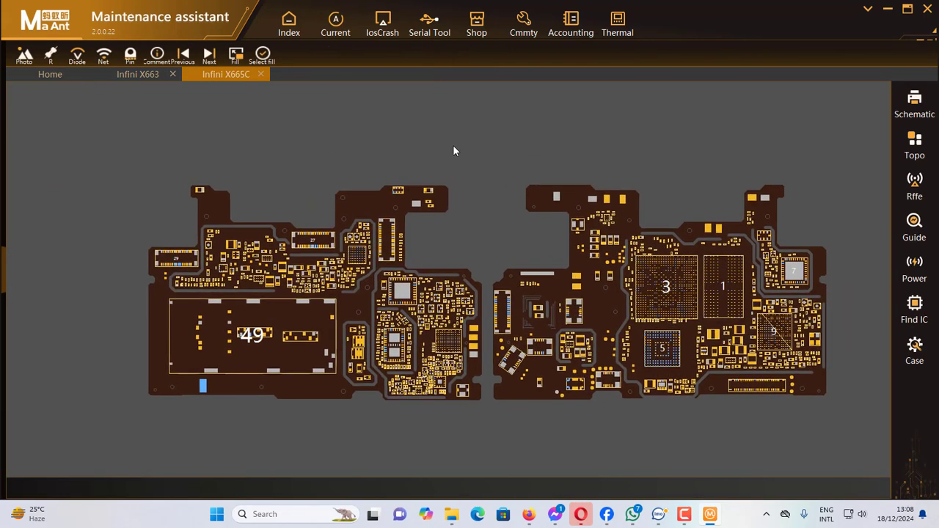
{"action": "left_click_drag", "start_coordinate": [497, 216], "coordinate": [487, 174]}
Zoom and pan around the two-part X665C motherboard to inspect components like chips 3, 5, 20 and 49.
{"action": "scroll", "coordinate": [470, 247], "scroll_direction": "up", "scroll_amount": 2}
{"action": "scroll", "coordinate": [486, 174], "scroll_direction": "down", "scroll_amount": 3}
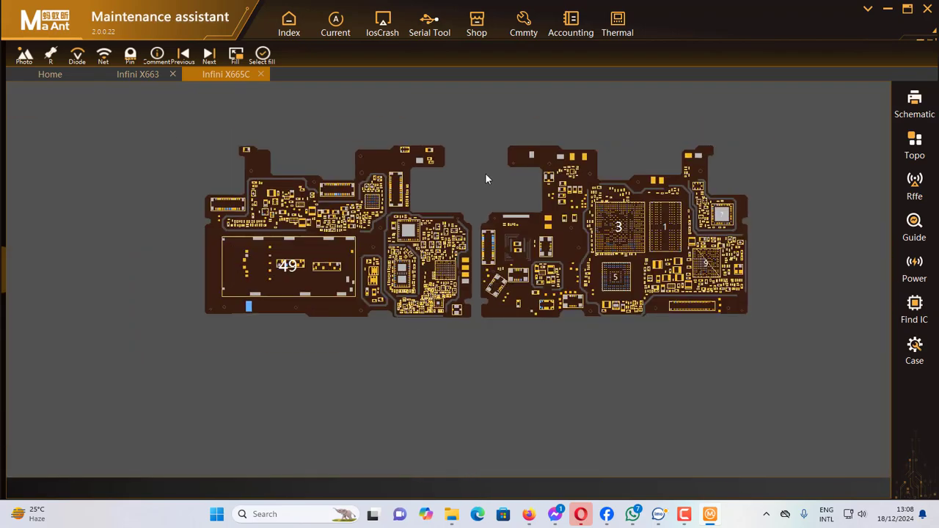
{"action": "scroll", "coordinate": [484, 181], "scroll_direction": "up", "scroll_amount": 3}
{"action": "left_click_drag", "start_coordinate": [553, 216], "coordinate": [462, 164]}
{"action": "scroll", "coordinate": [492, 183], "scroll_direction": "down", "scroll_amount": 4}
{"action": "scroll", "coordinate": [462, 209], "scroll_direction": "up", "scroll_amount": 4}
{"action": "scroll", "coordinate": [464, 158], "scroll_direction": "down", "scroll_amount": 3}
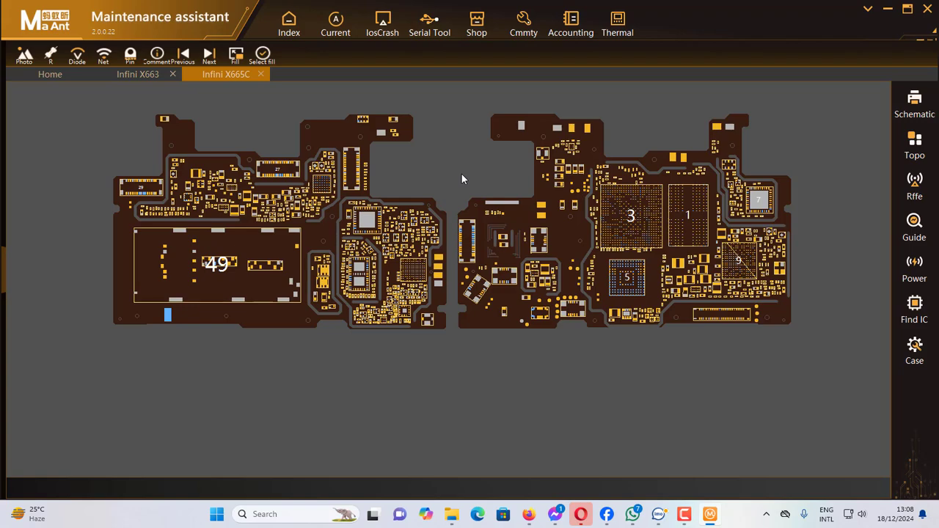
{"action": "scroll", "coordinate": [462, 178], "scroll_direction": "up", "scroll_amount": 2}
{"action": "left_click_drag", "start_coordinate": [462, 180], "coordinate": [455, 203]}
{"action": "scroll", "coordinate": [473, 204], "scroll_direction": "down", "scroll_amount": 3}
{"action": "scroll", "coordinate": [461, 190], "scroll_direction": "up", "scroll_amount": 4}
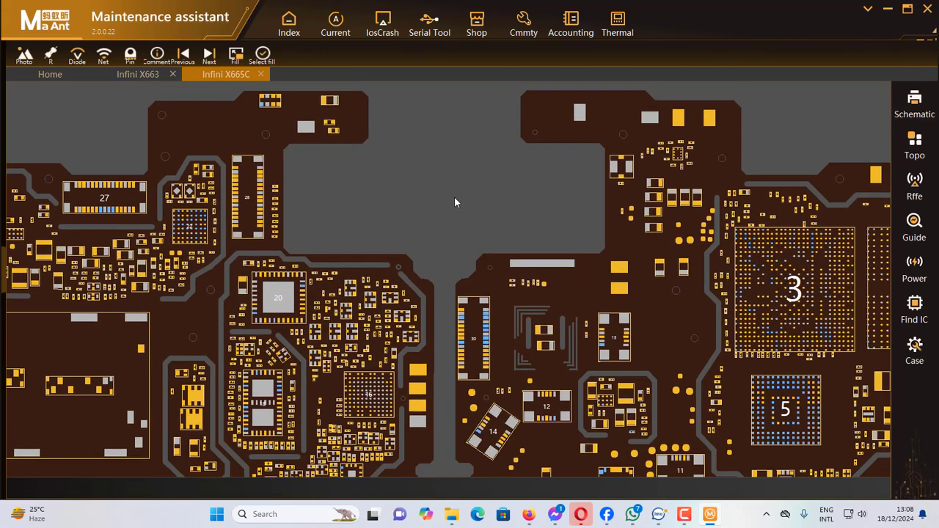